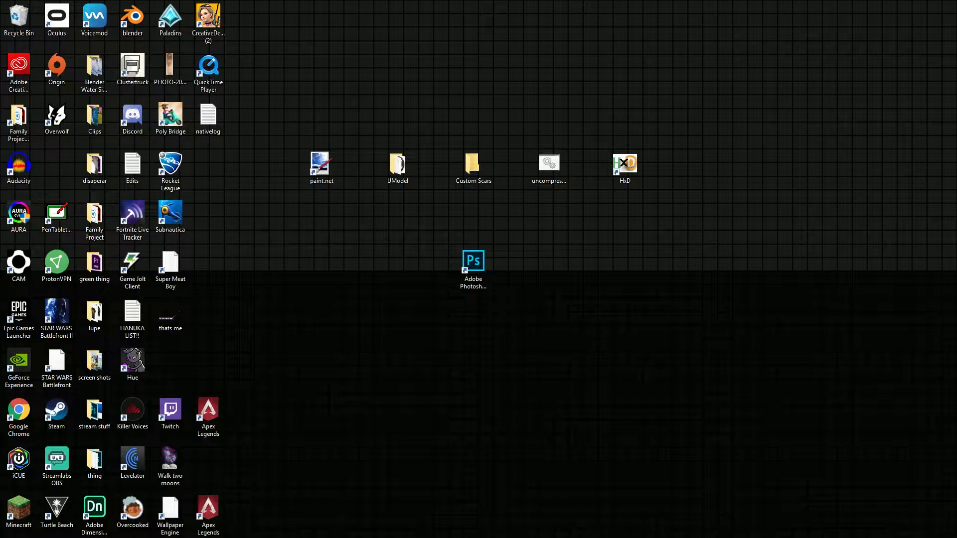
Review the UModel downloads page and the desktop tools HxD, paint.net and the uncompress_all_dds_here script
drag(0, 50, 223, 142)
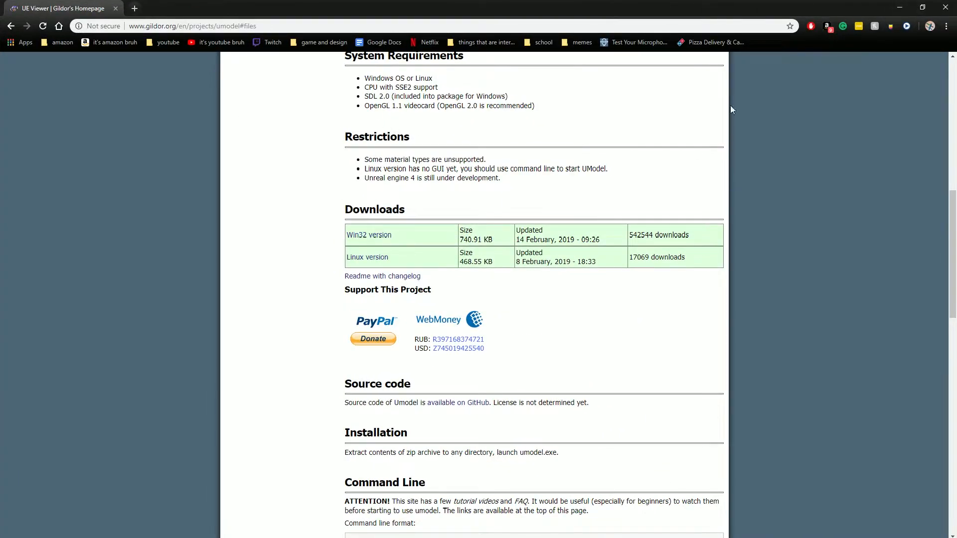
click(305, 26)
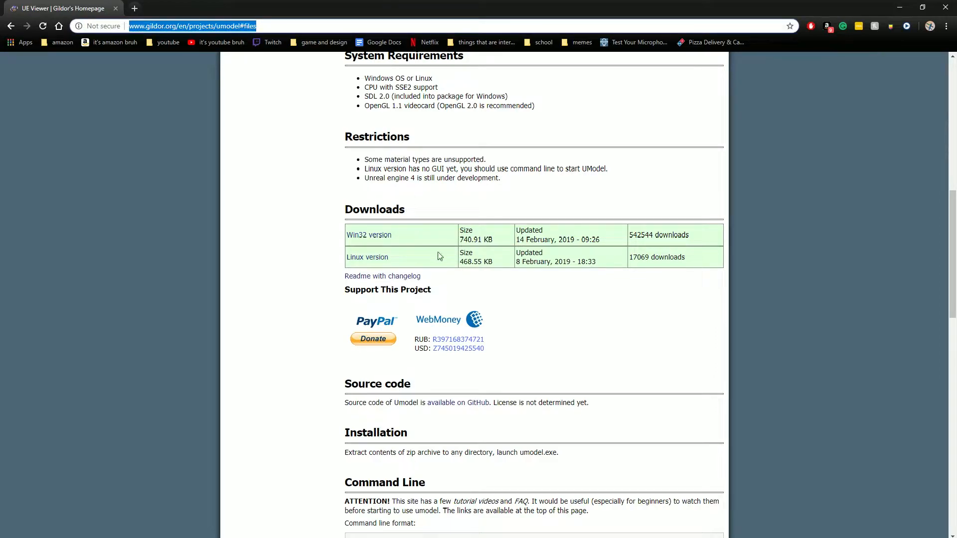
click(402, 243)
drag(562, 4, 0, 326)
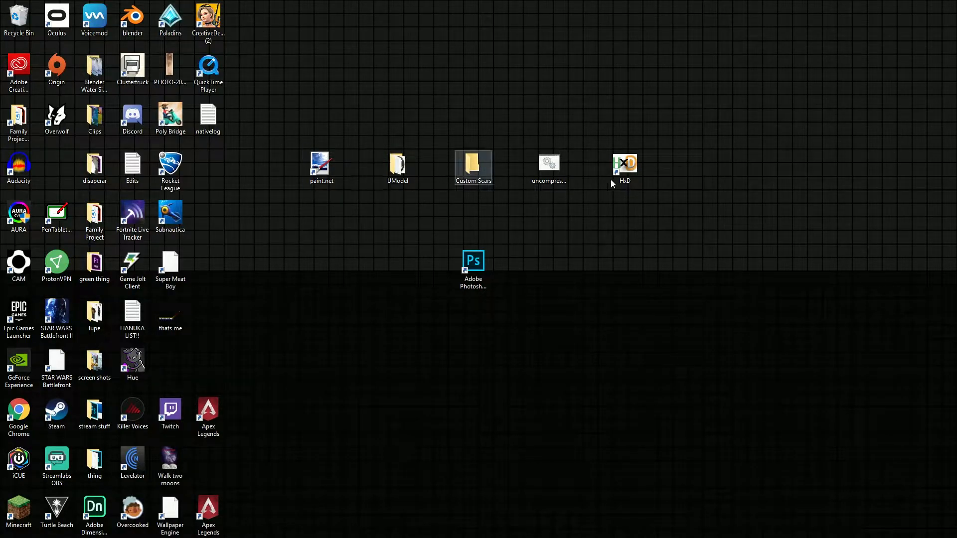
click(636, 168)
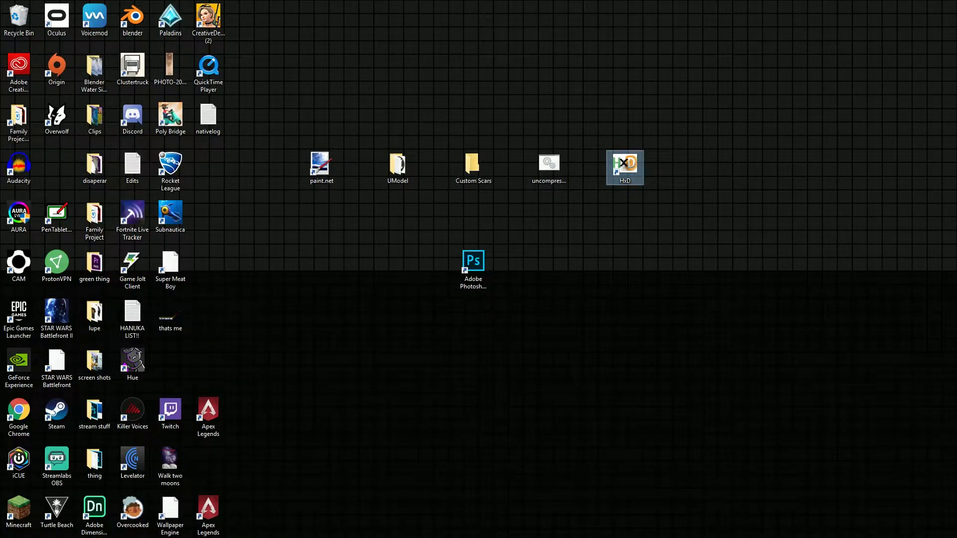
click(378, 376)
click(322, 166)
drag(420, 229, 581, 333)
click(556, 214)
click(563, 159)
drag(565, 156, 568, 152)
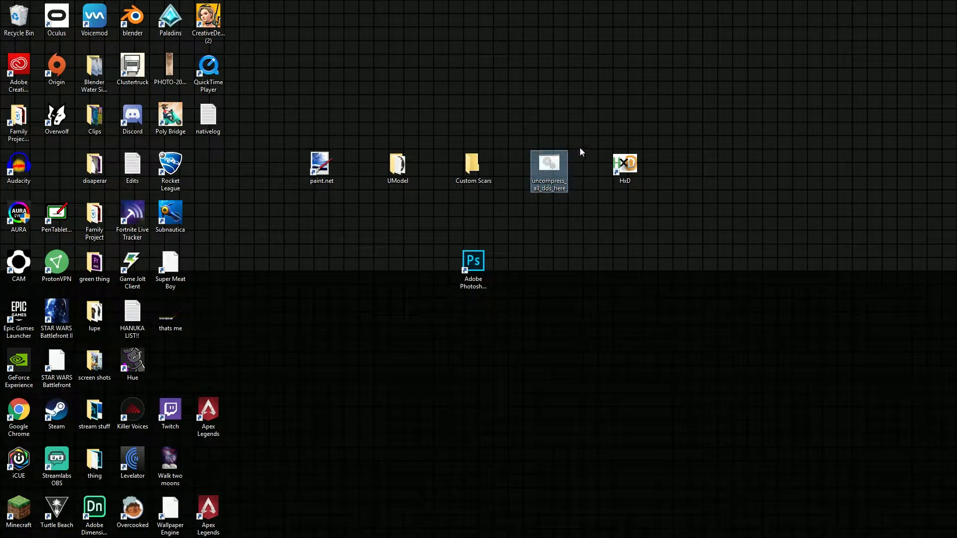
click(525, 111)
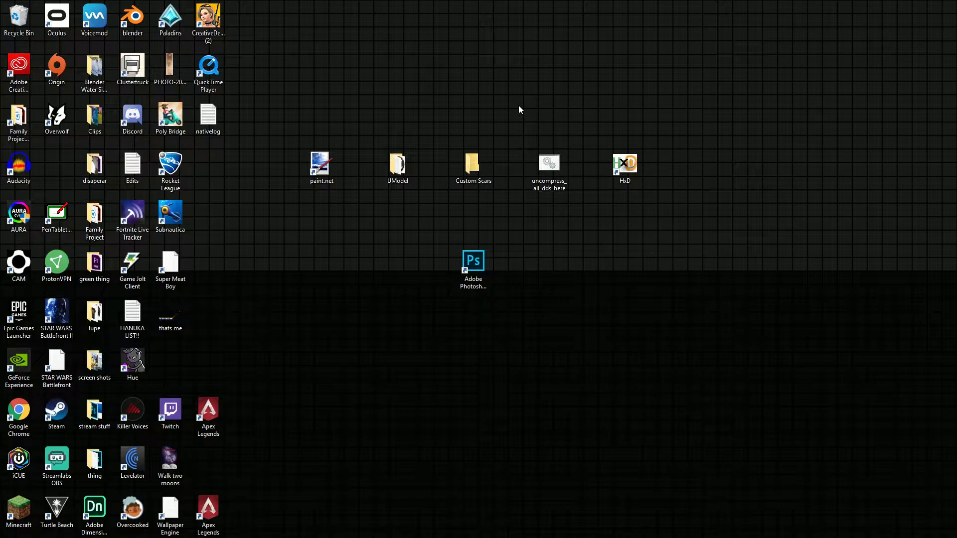
Launch umodel from the desktop's UModel folder and bring its startup options to the front
double_click(403, 161)
drag(427, 138, 481, 145)
double_click(474, 203)
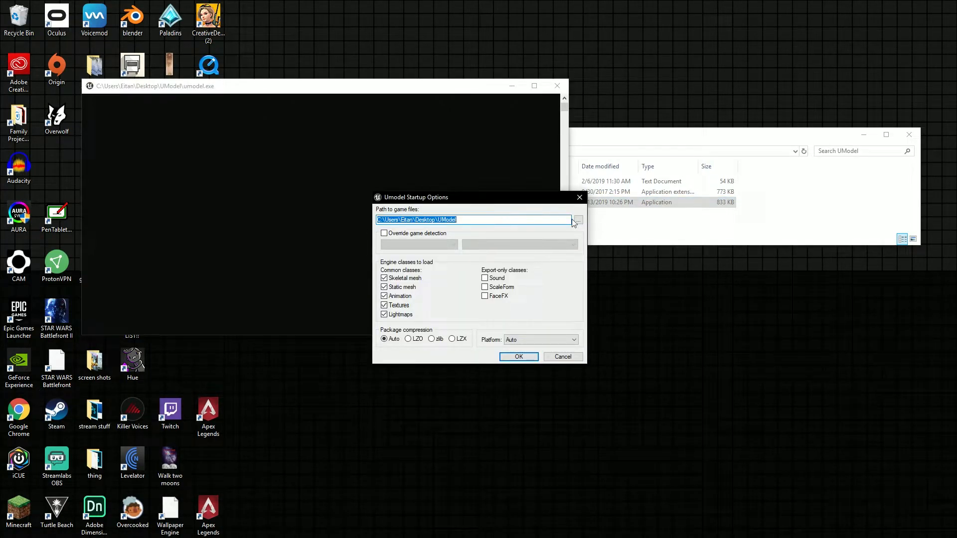
drag(665, 142, 645, 118)
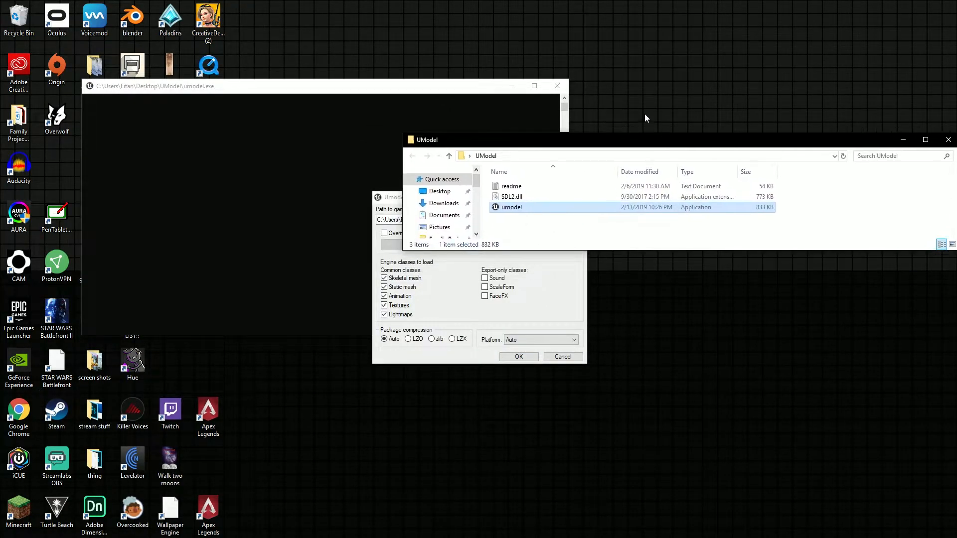
click(577, 328)
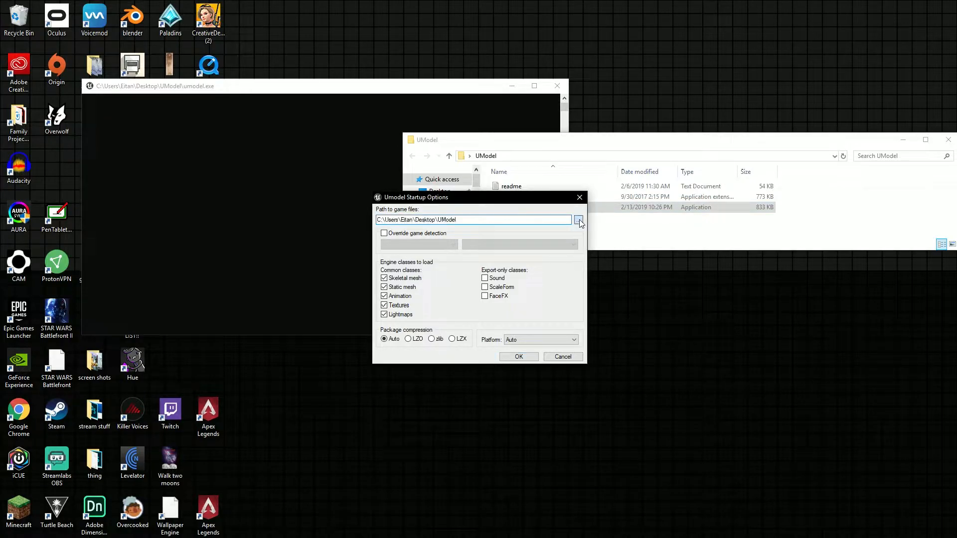
Set the path to game files to D:\Epic Games\Fortnite\FortniteGame and accept the startup options
click(578, 219)
scroll(487, 331, up, 5)
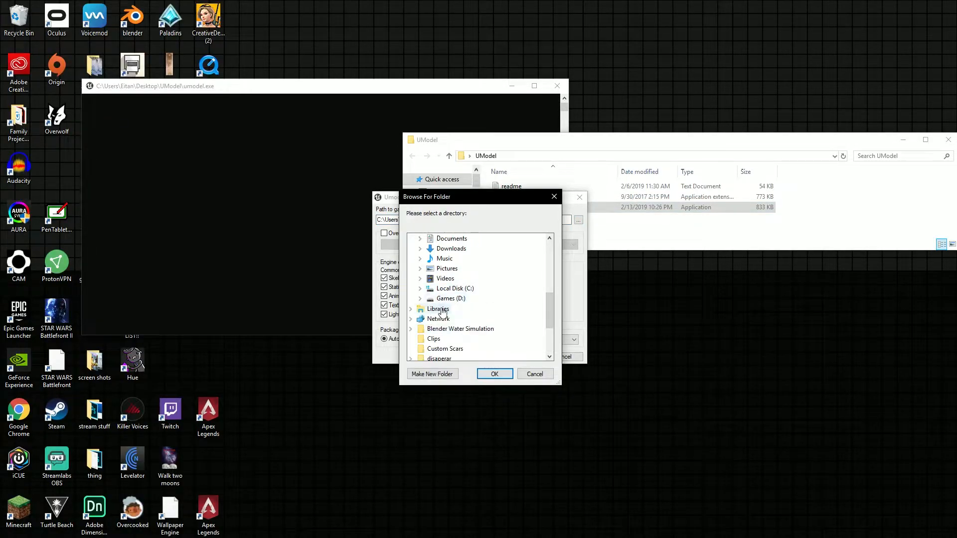
scroll(474, 293, up, 2)
scroll(481, 312, up, 4)
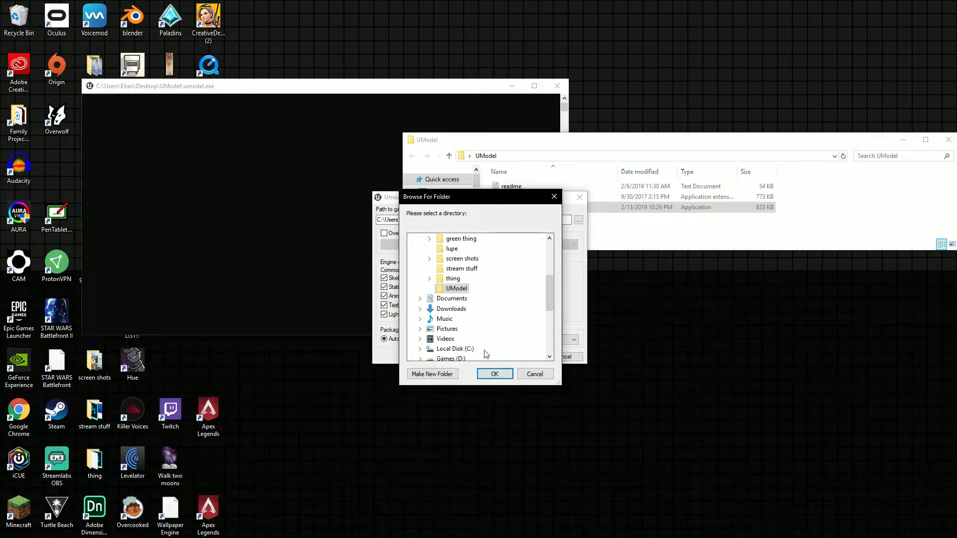
click(420, 289)
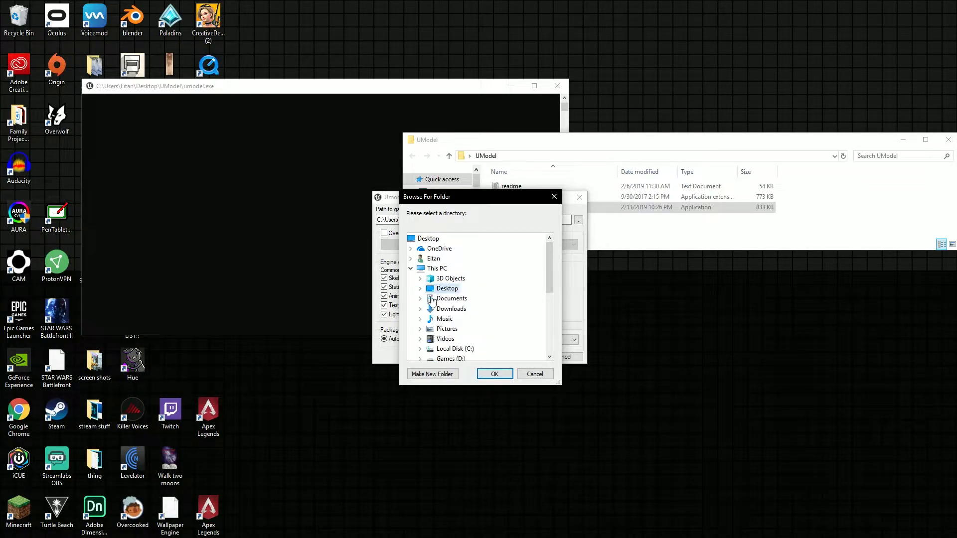
scroll(488, 322, down, 2)
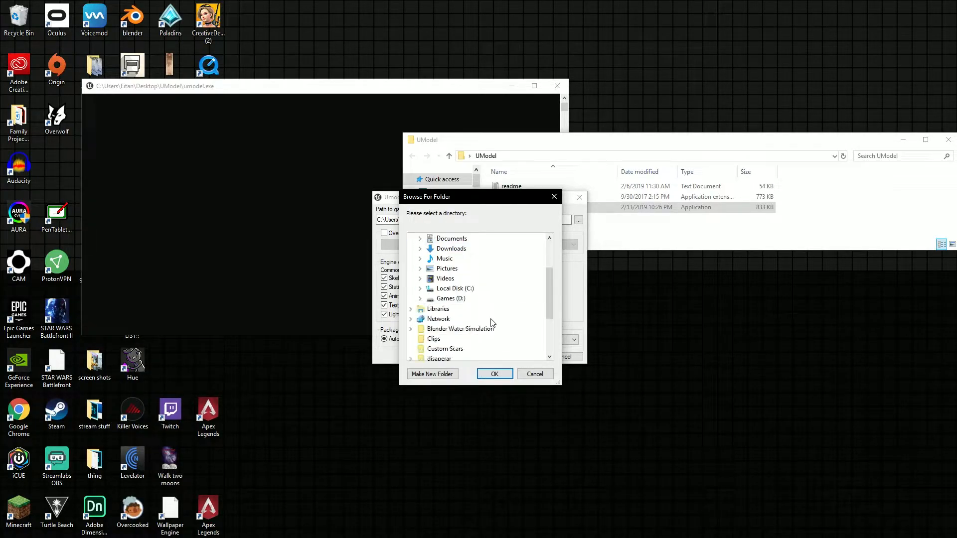
click(421, 299)
click(431, 259)
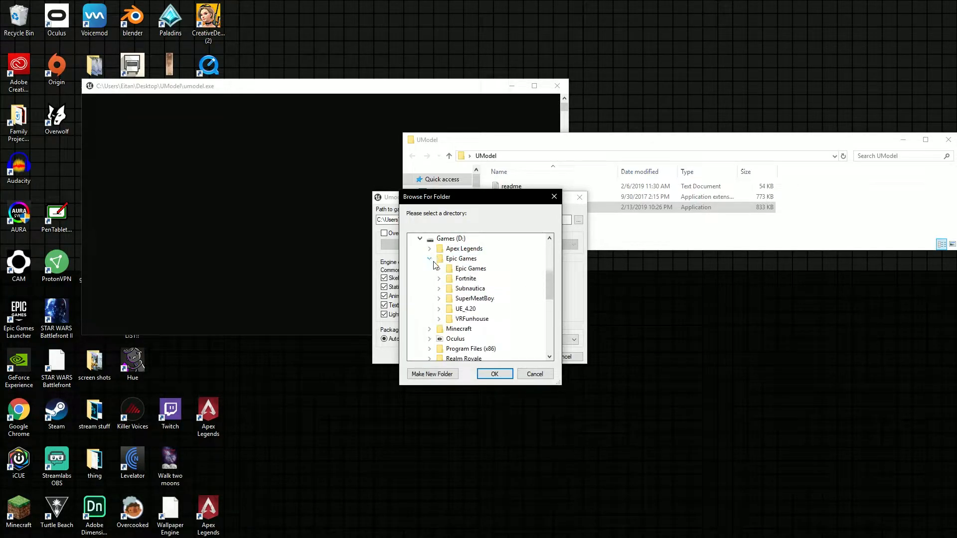
click(438, 279)
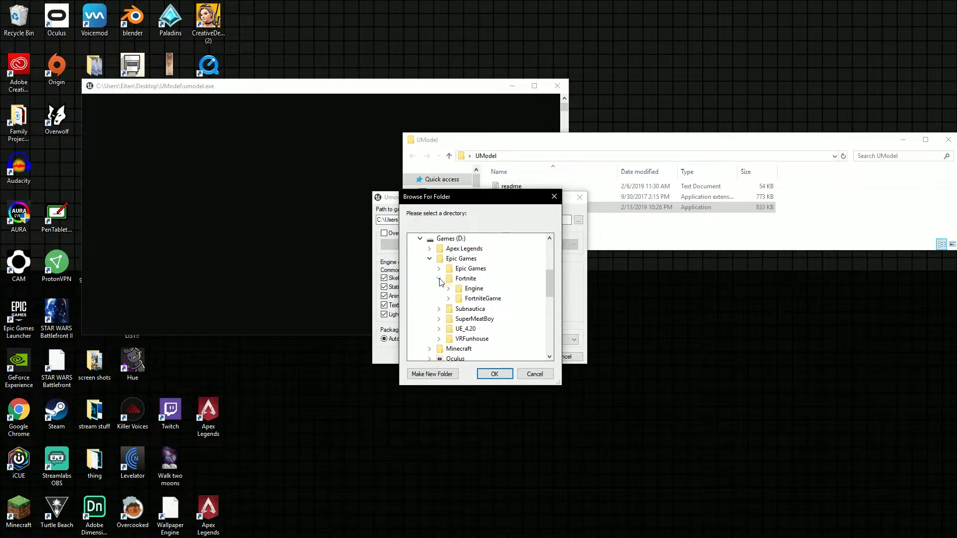
double_click(482, 299)
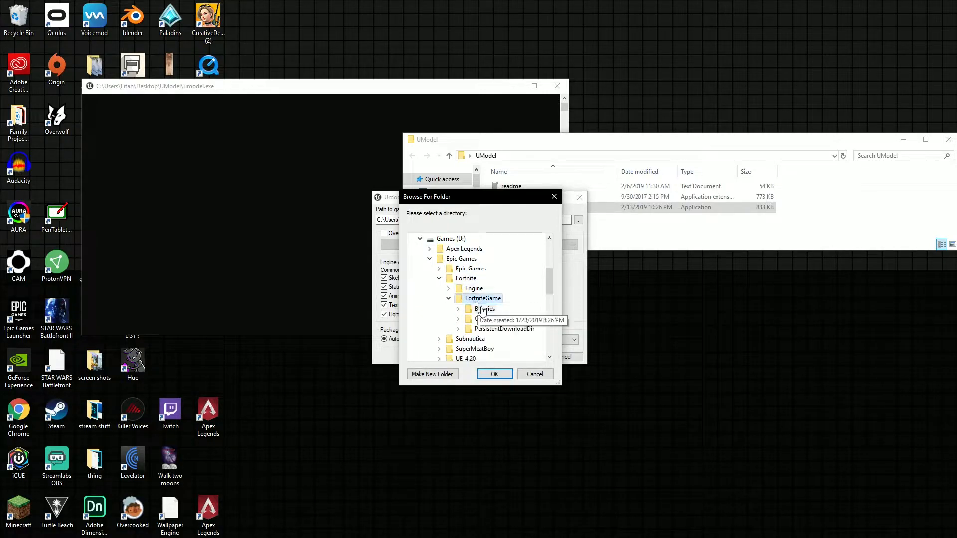
click(493, 374)
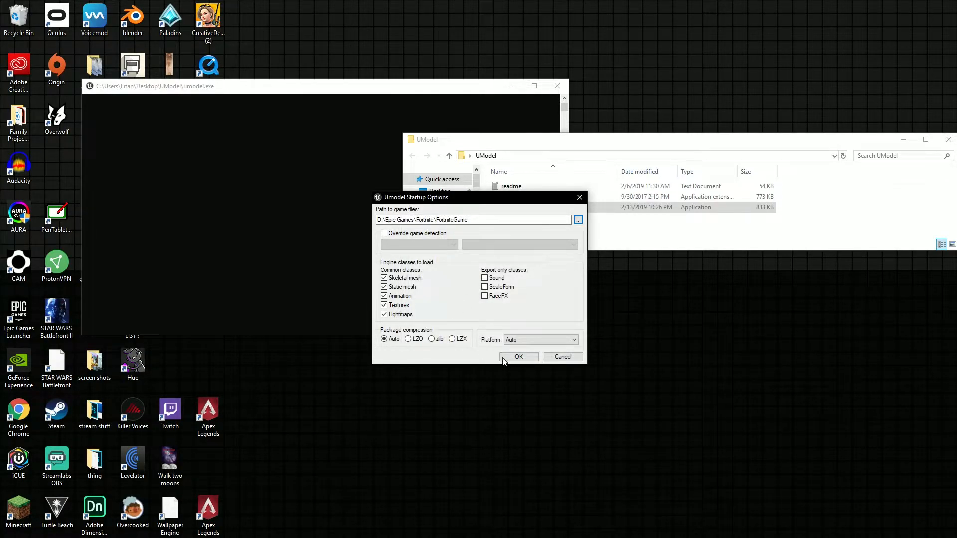
click(519, 356)
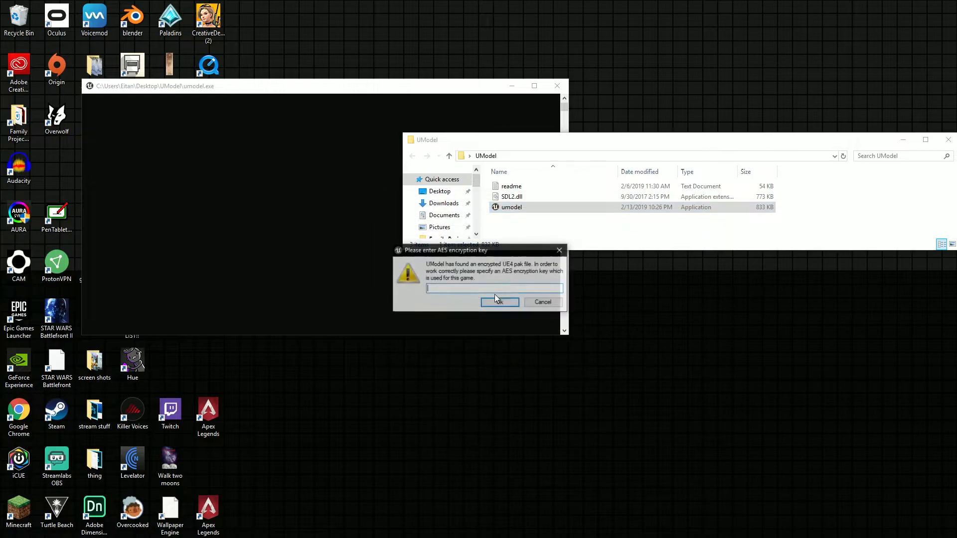
Enter the AES encryption key for the encrypted pak files and submit it
drag(478, 255, 437, 237)
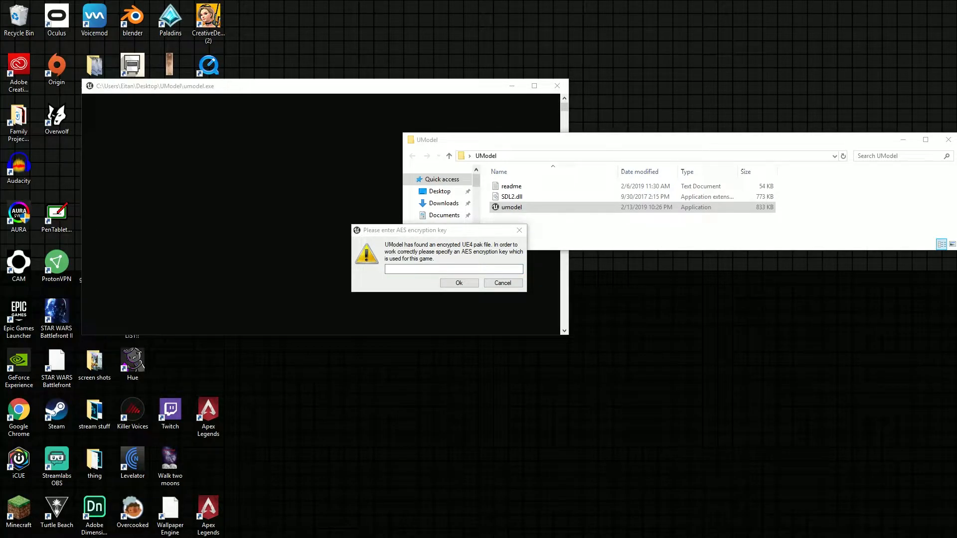
drag(408, 233, 432, 233)
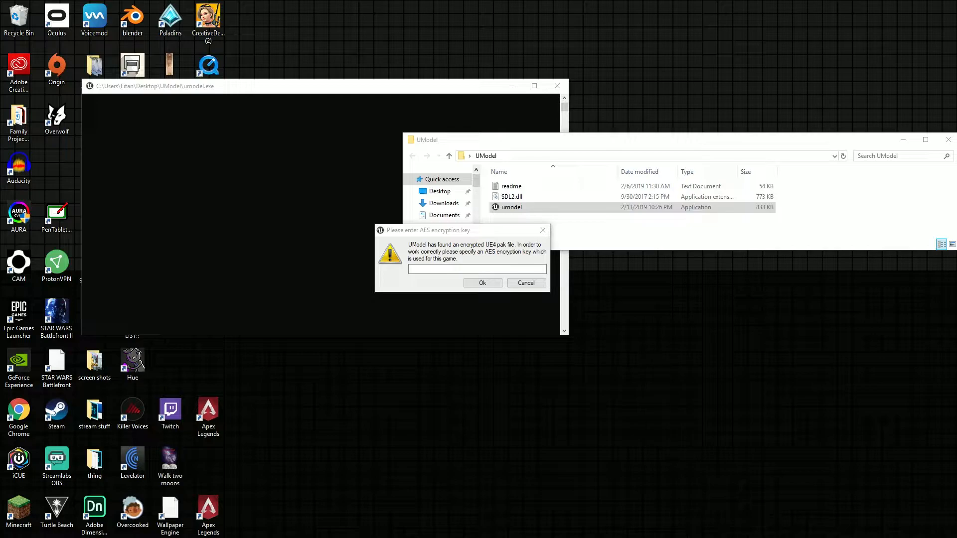
click(449, 269)
text(11b3a8766420c6e943004cf0eaee5b7cffdb8f10953e994f)
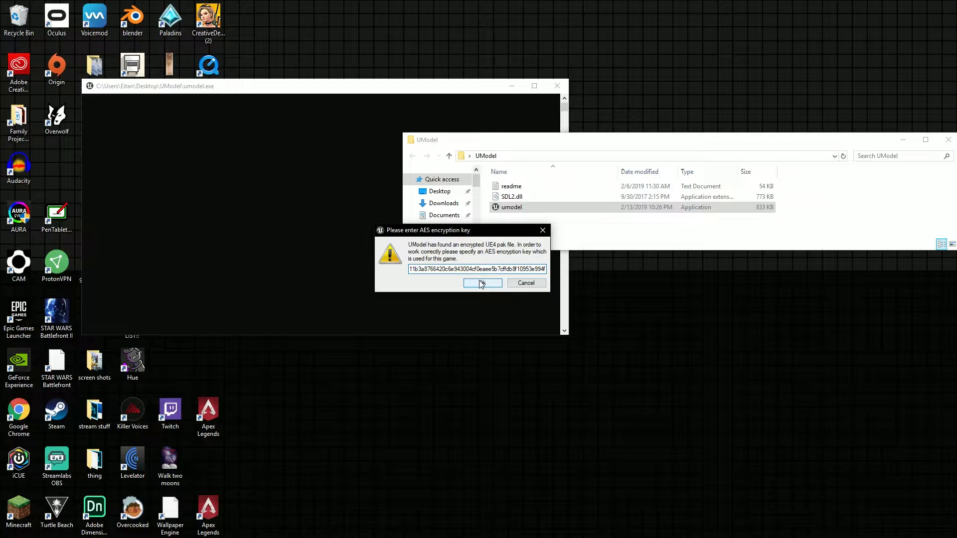
click(482, 284)
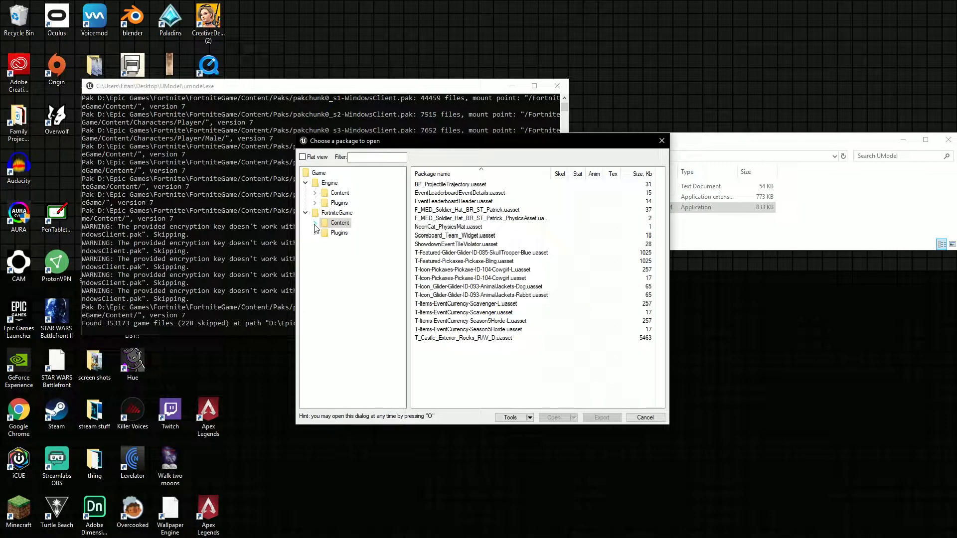
click(306, 183)
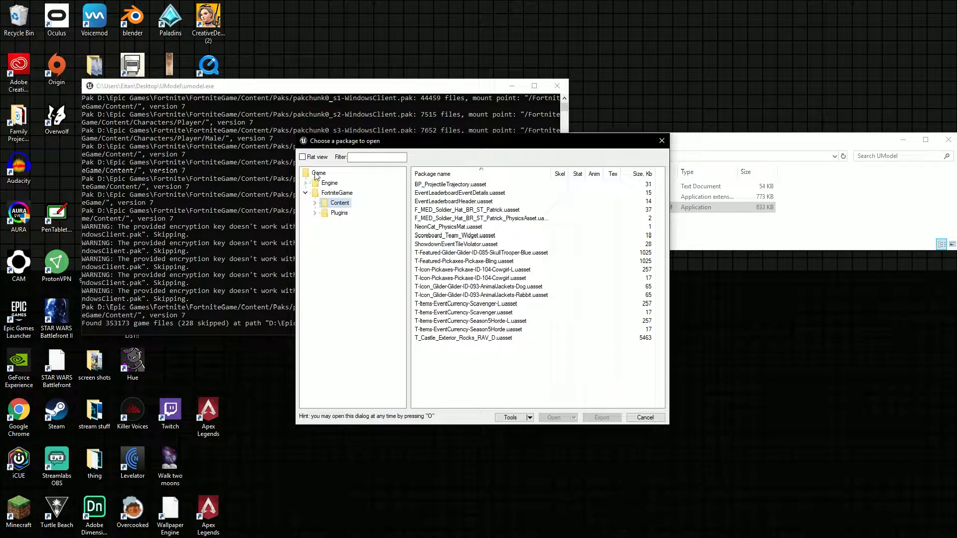
click(305, 193)
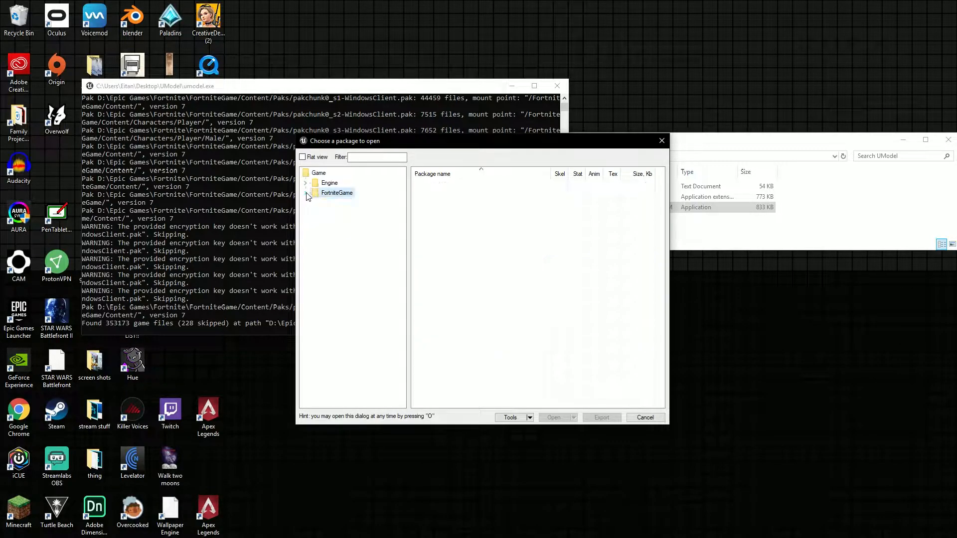
click(324, 175)
click(329, 183)
click(334, 194)
click(306, 194)
List the packages in the FortniteGame/Content/Weapons/FORT_Rifles/Textures folder
click(316, 203)
scroll(357, 279, down, 3)
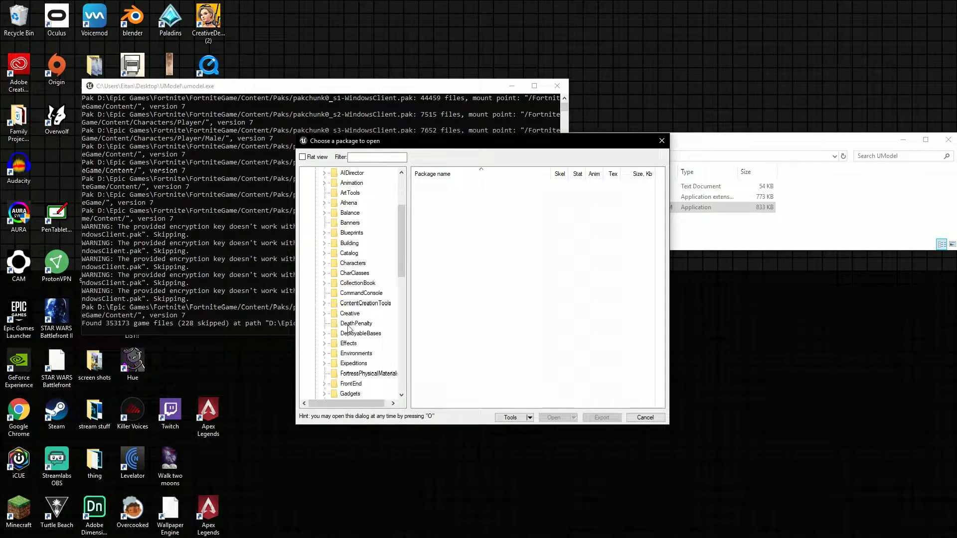
scroll(354, 357, down, 10)
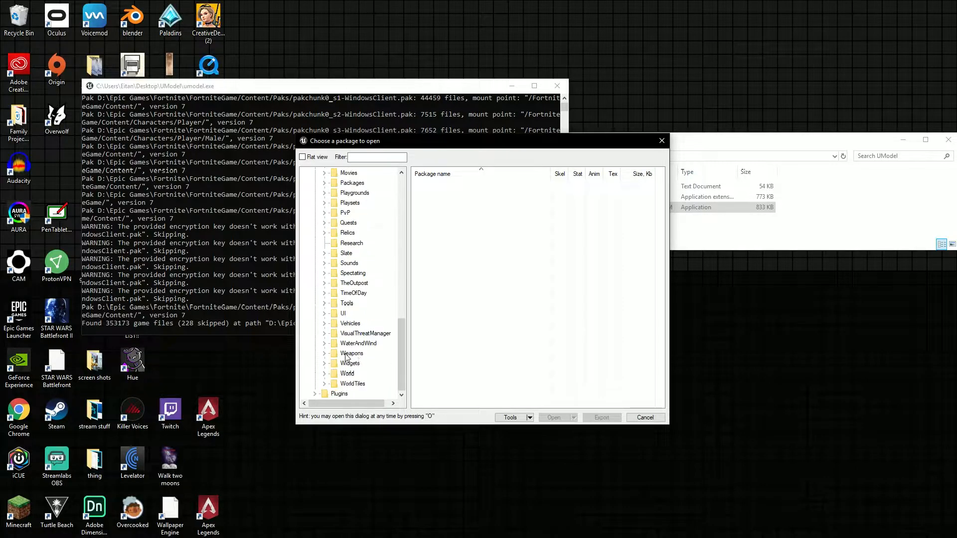
click(324, 355)
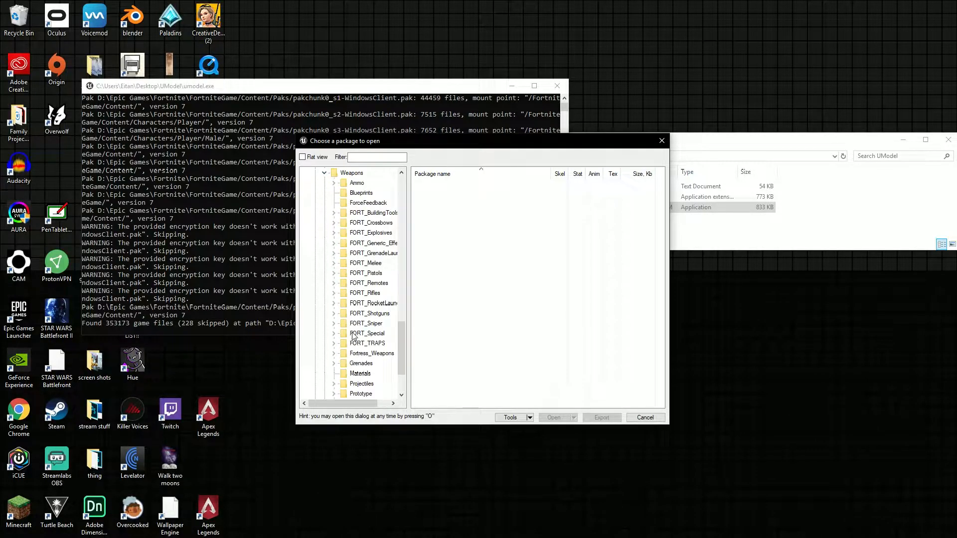
click(334, 293)
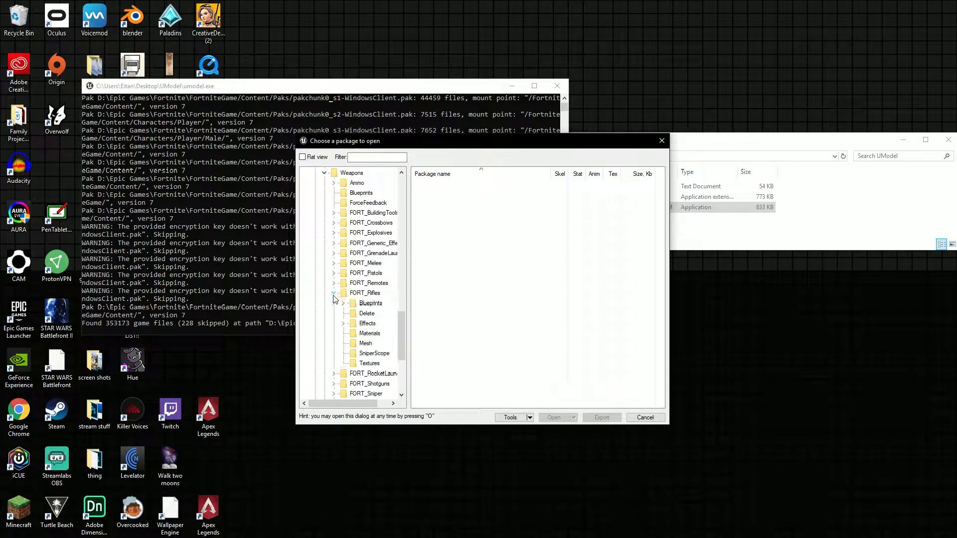
click(373, 366)
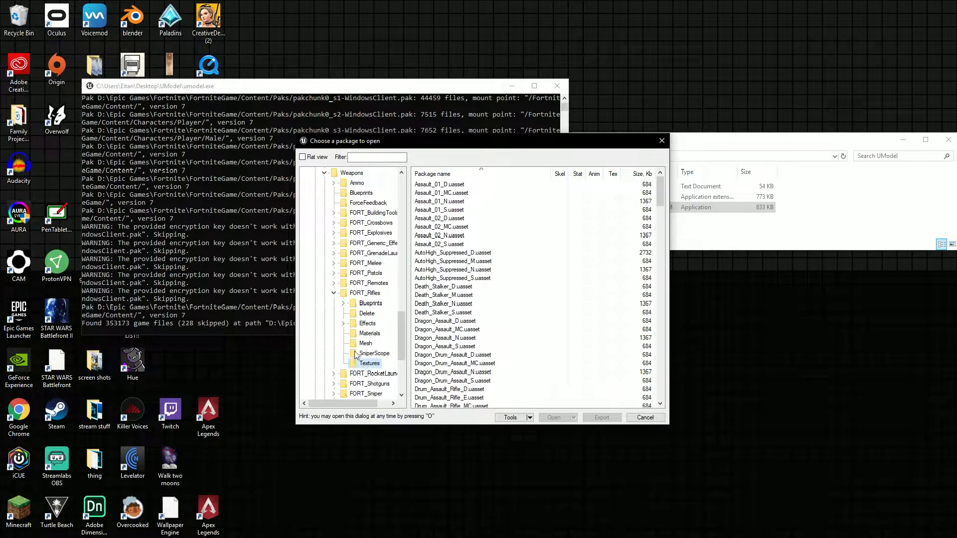
Select the SCAR_D.uasset rifle texture and save it as a package
scroll(488, 318, down, 13)
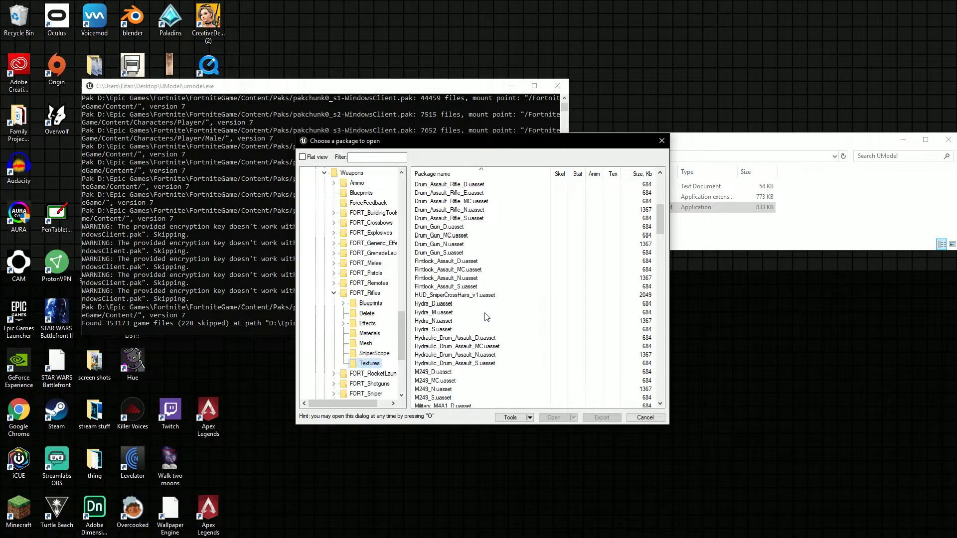
scroll(496, 299, down, 10)
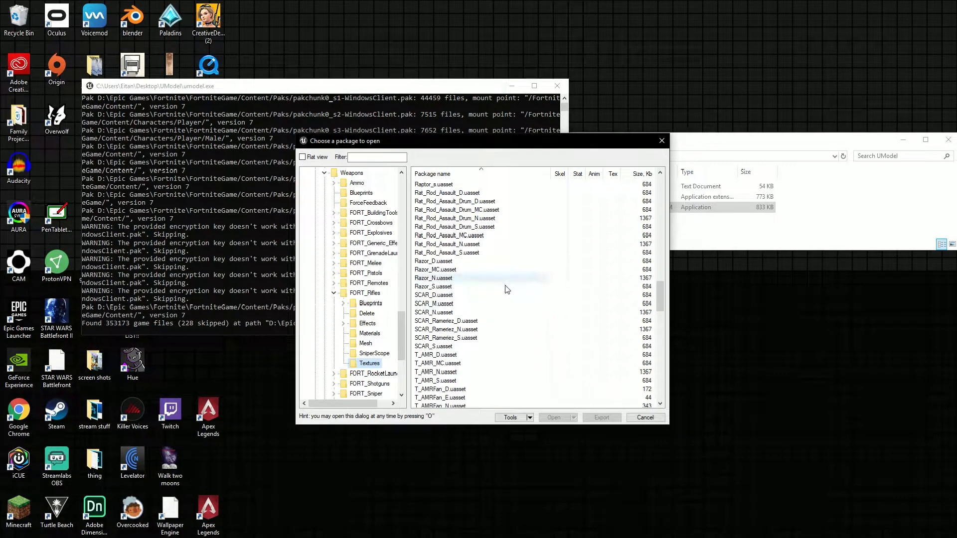
click(481, 297)
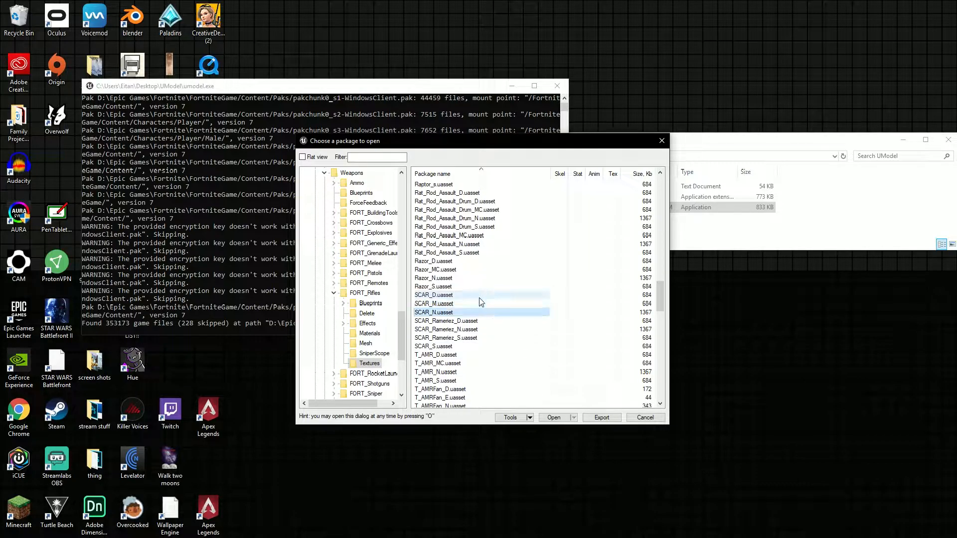
click(530, 419)
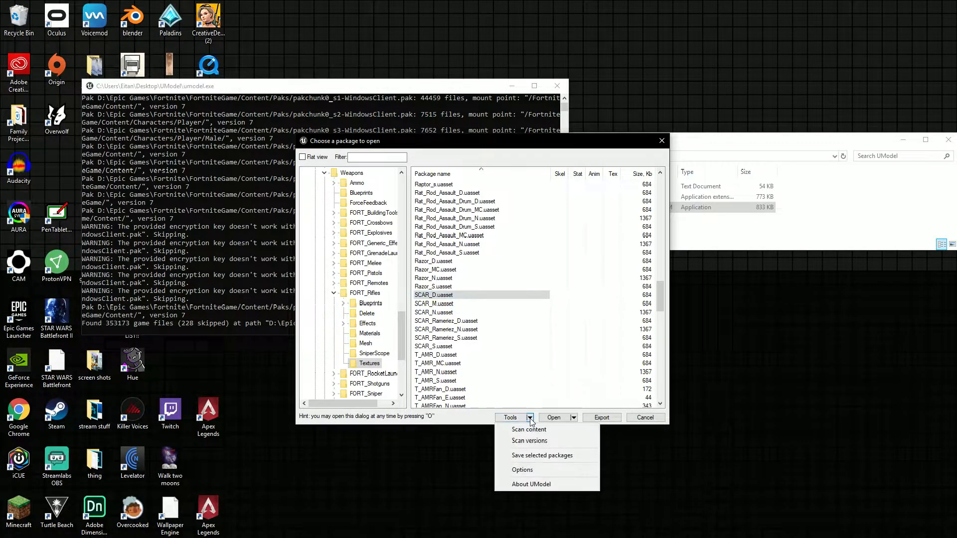
click(522, 456)
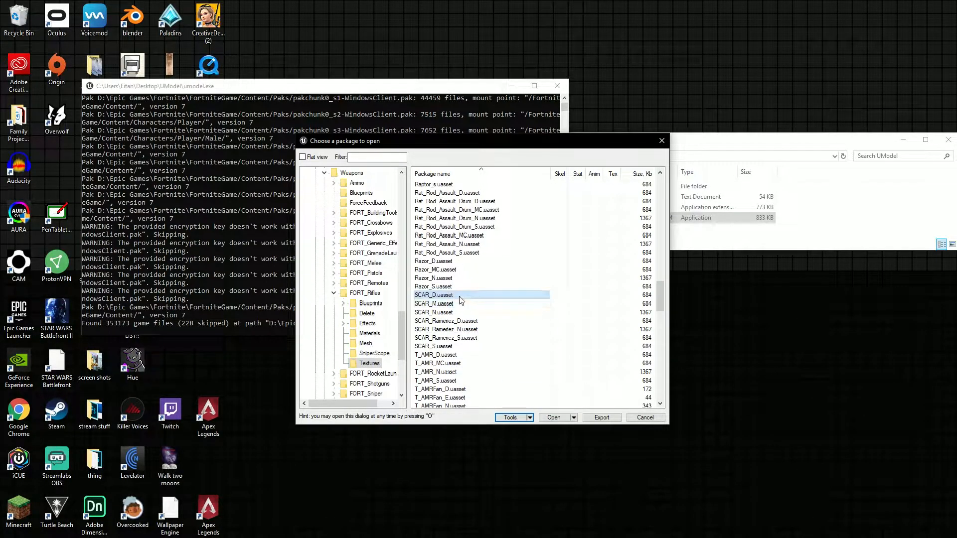
Export the selected SCAR_D.uasset texture, specifying Unreal engine 4.22 as the game's engine version
click(594, 418)
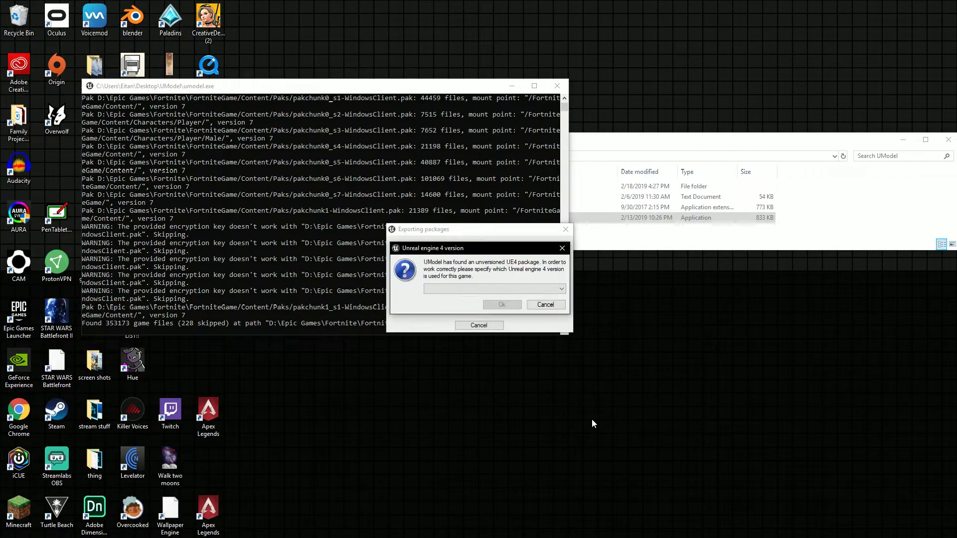
click(489, 288)
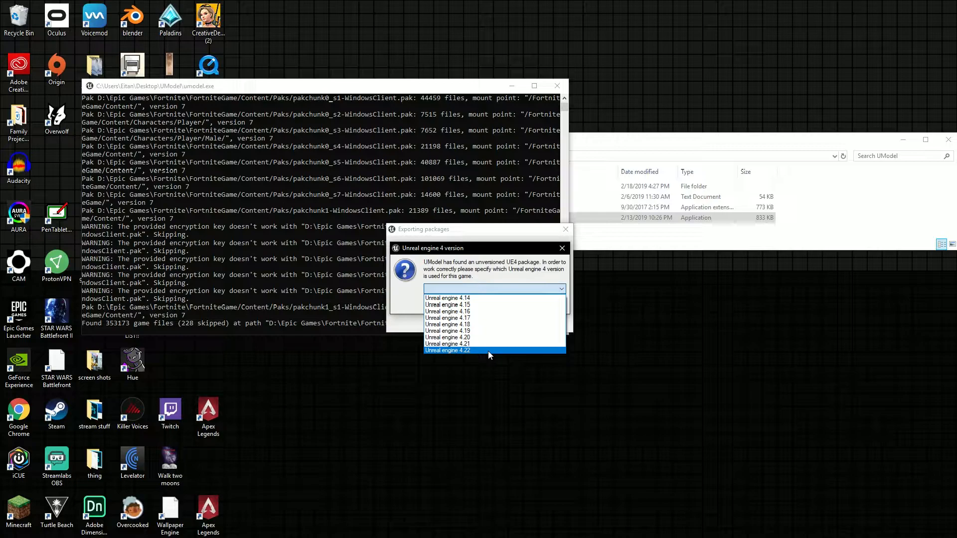
click(488, 350)
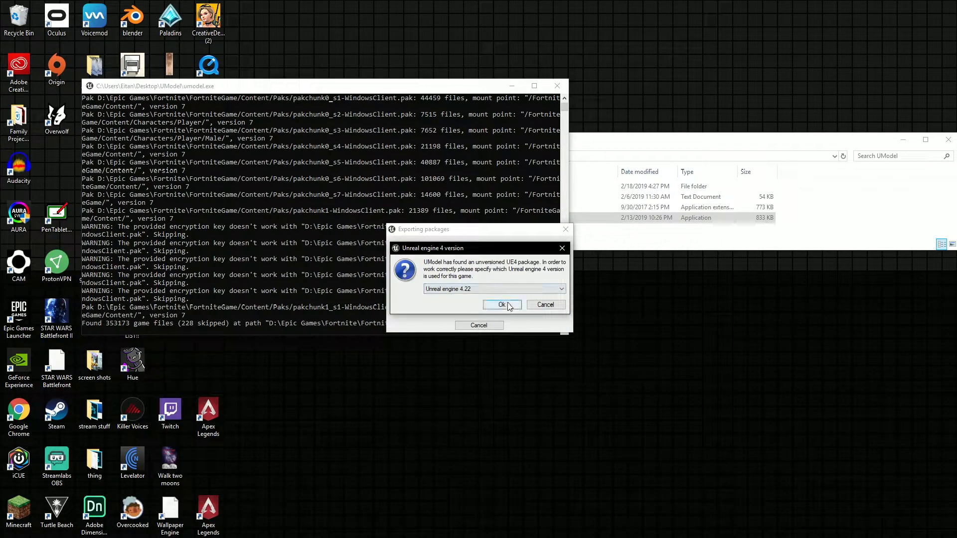
click(508, 304)
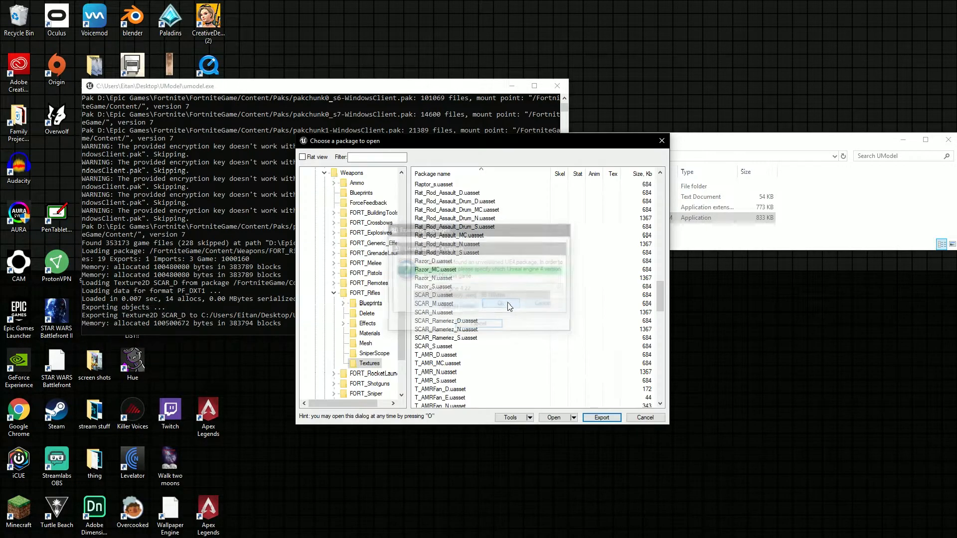
Check the UModel folder for the export and saved output folders, and close the package chooser to quit UModel
click(843, 208)
drag(839, 227, 812, 185)
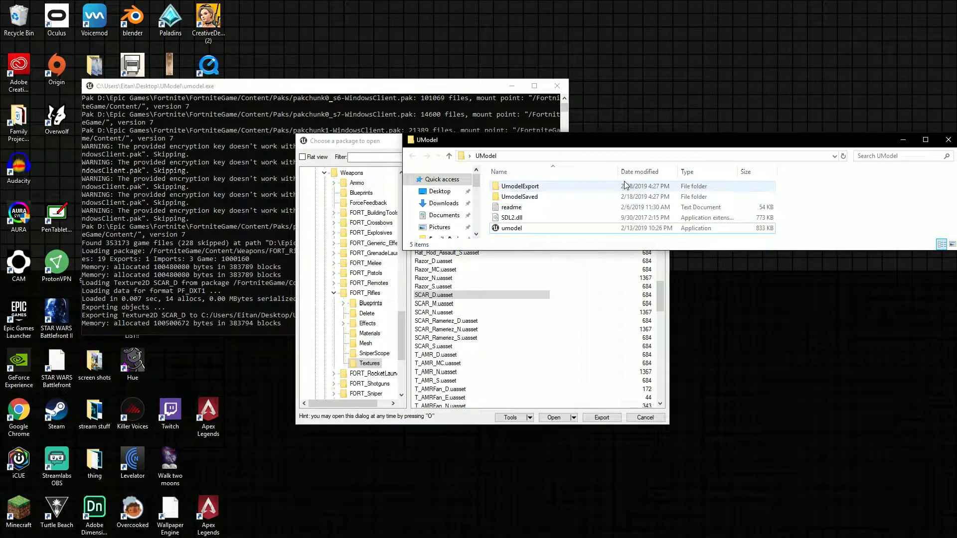
click(625, 198)
click(372, 148)
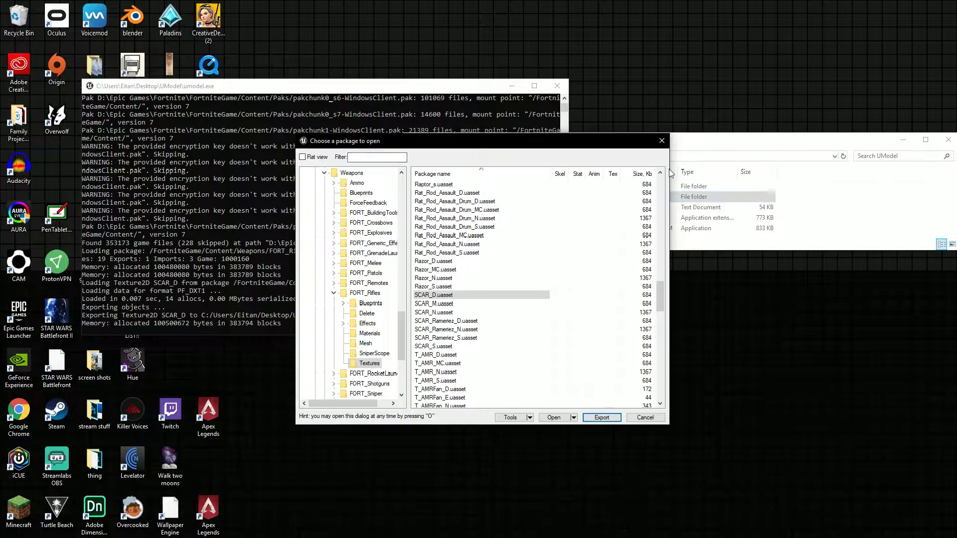
click(661, 141)
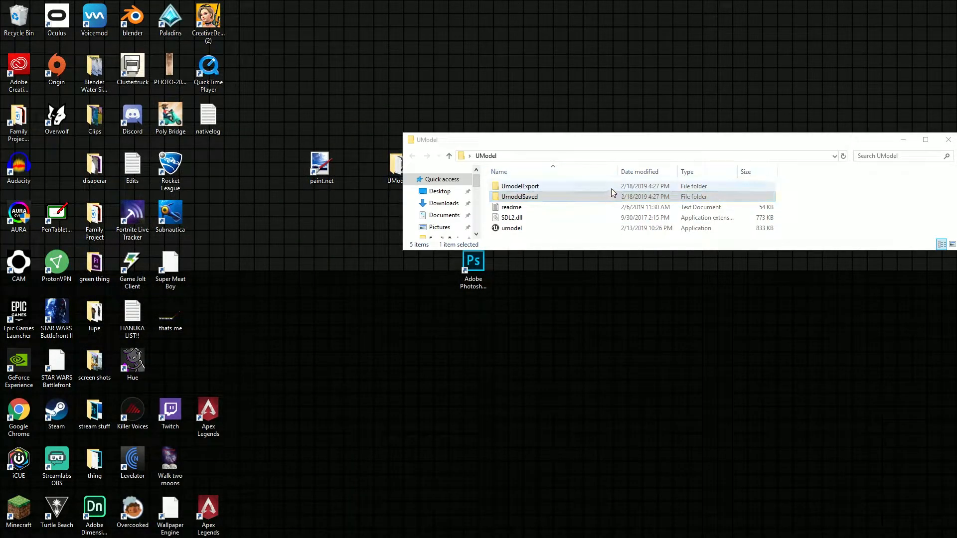
Open the exported Textures folder under UmodelExport, Weapons, FORT_Rifles
click(789, 193)
click(698, 188)
double_click(698, 189)
double_click(699, 189)
double_click(699, 189)
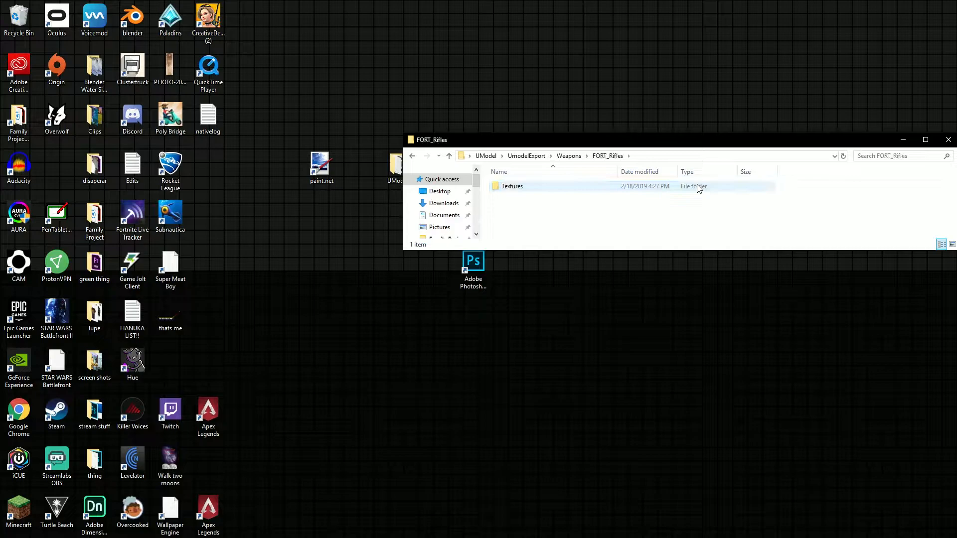
double_click(600, 187)
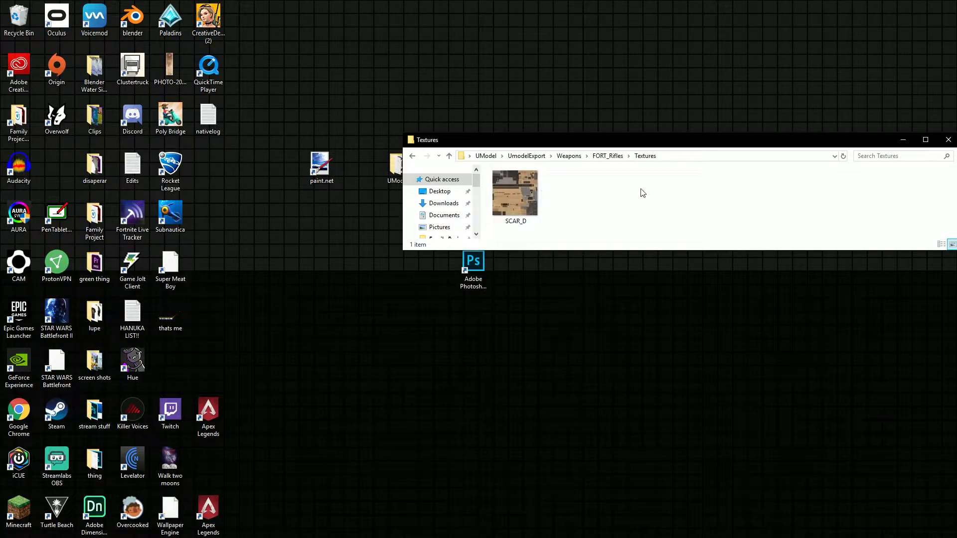
Open the exported SCAR_D texture in paint.net for editing, with the window maximized
click(509, 190)
right_click(513, 187)
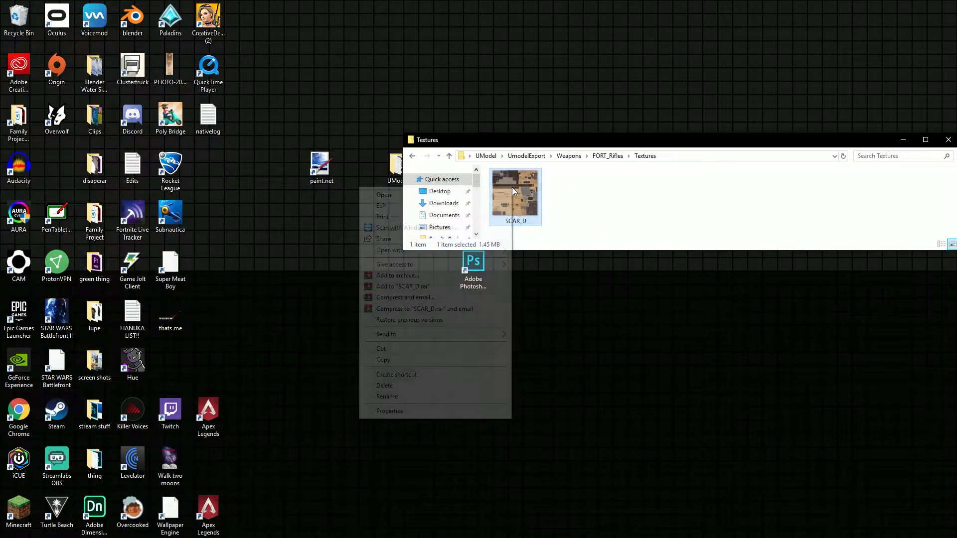
click(502, 191)
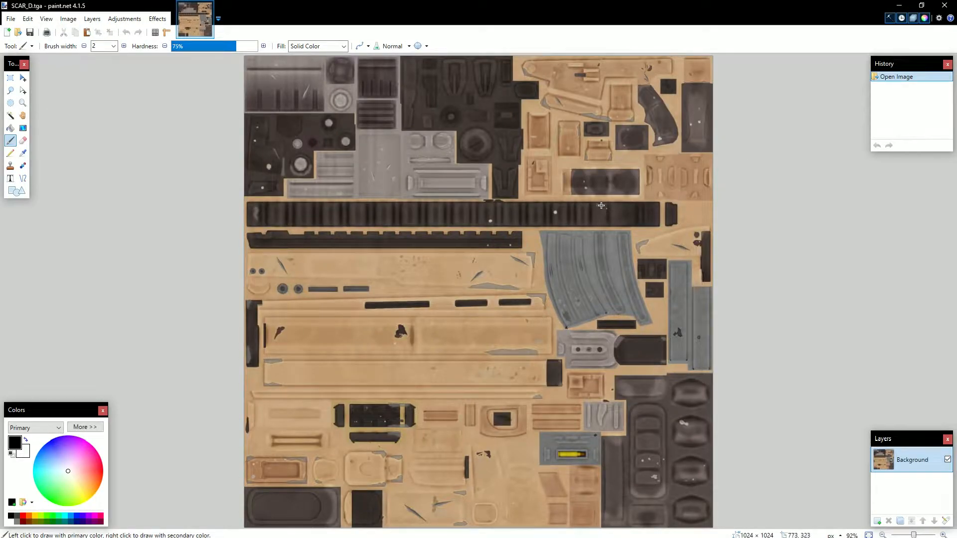
double_click(708, 5)
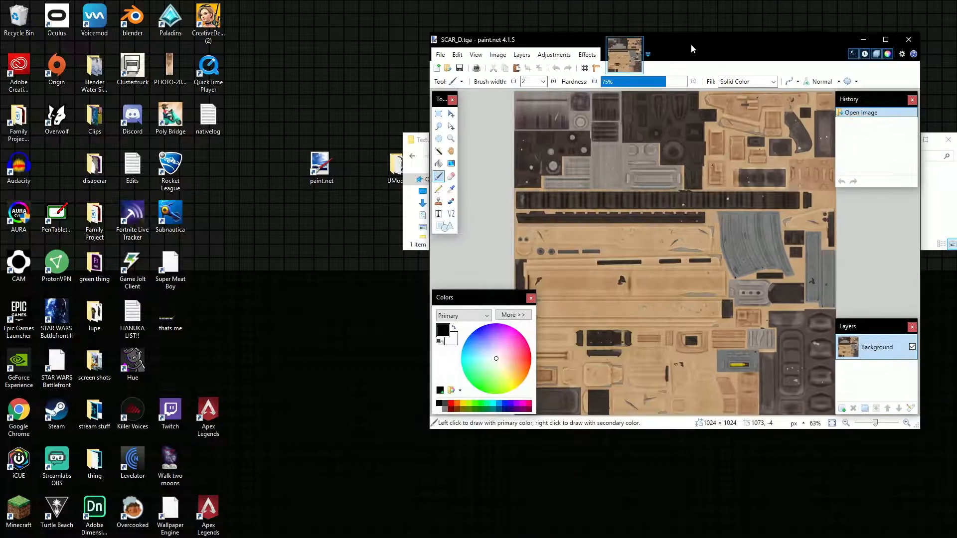
click(794, 42)
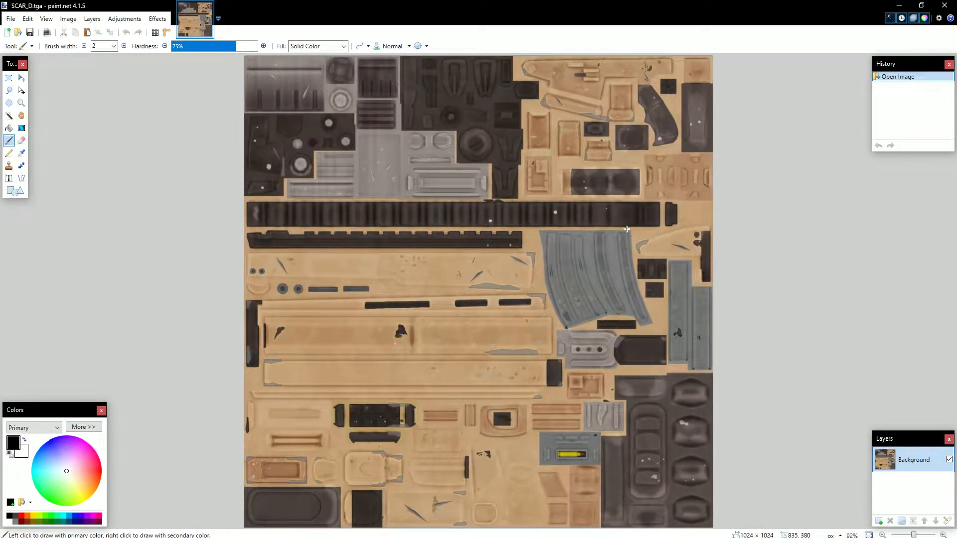
Choose blue as the primary color and cover the whole SCAR_D canvas with the Paintbrush at 100% hardness
click(39, 494)
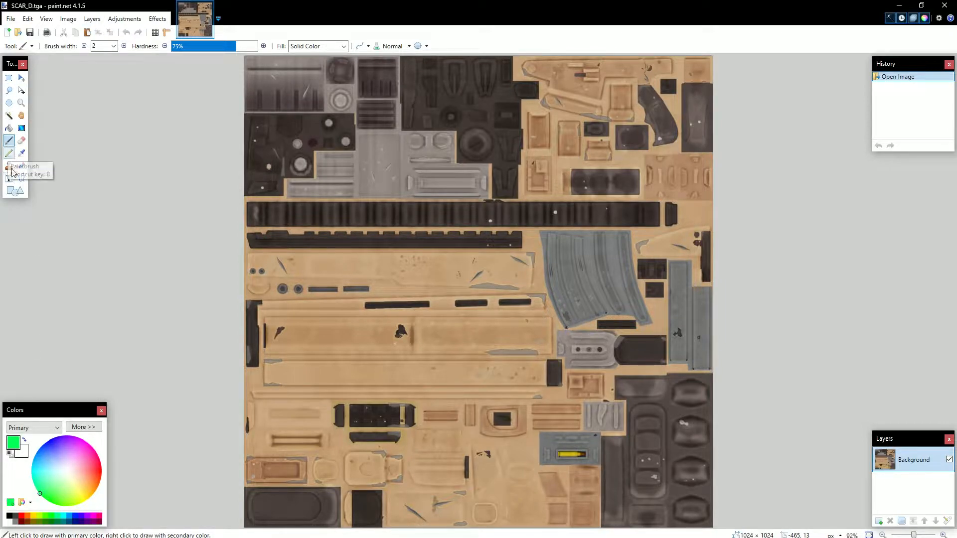
drag(51, 458, 43, 465)
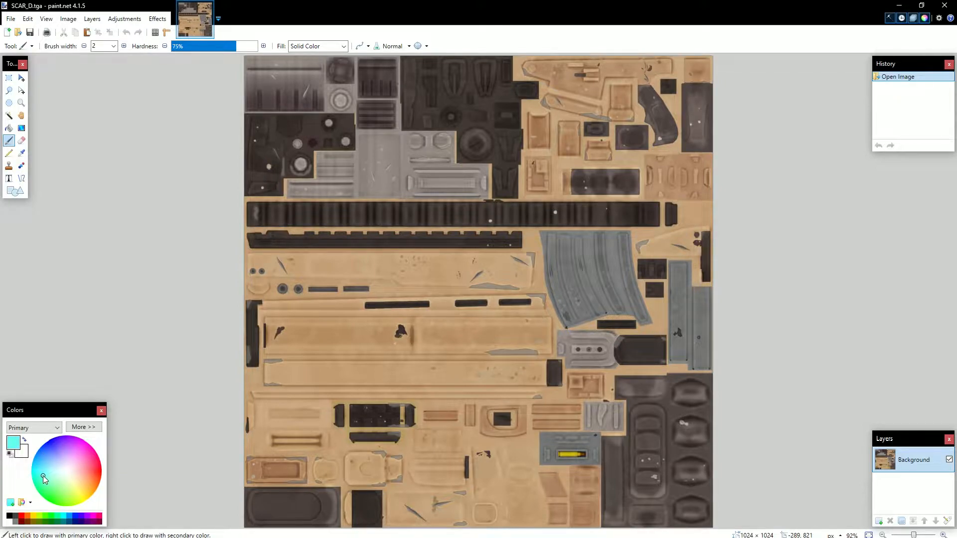
drag(38, 473, 55, 436)
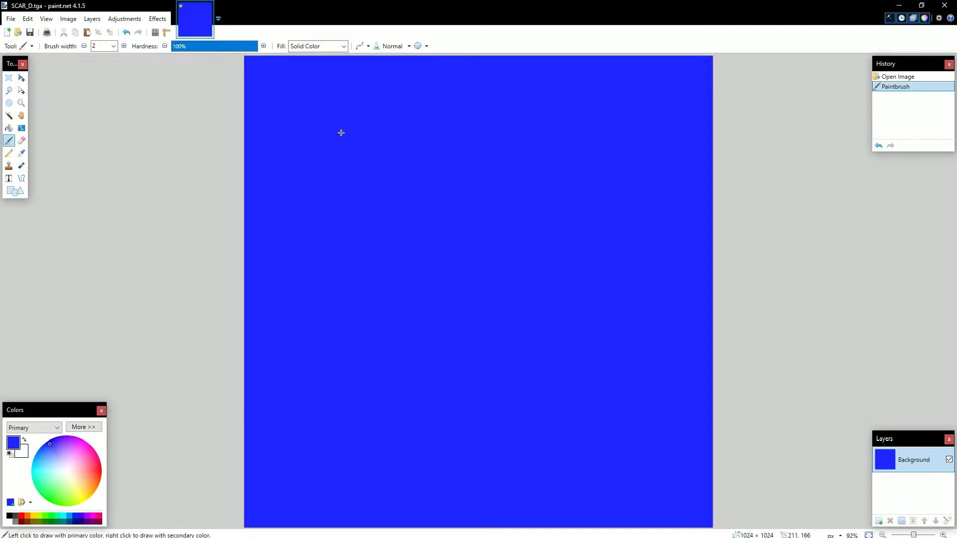
double_click(559, 5)
drag(465, 93, 424, 262)
drag(523, 135, 671, 17)
mouse_move(512, 270)
mouse_down()
mouse_move(486, 306)
mouse_move(481, 298)
mouse_up()
click(606, 294)
click(10, 19)
click(7, 23)
click(9, 20)
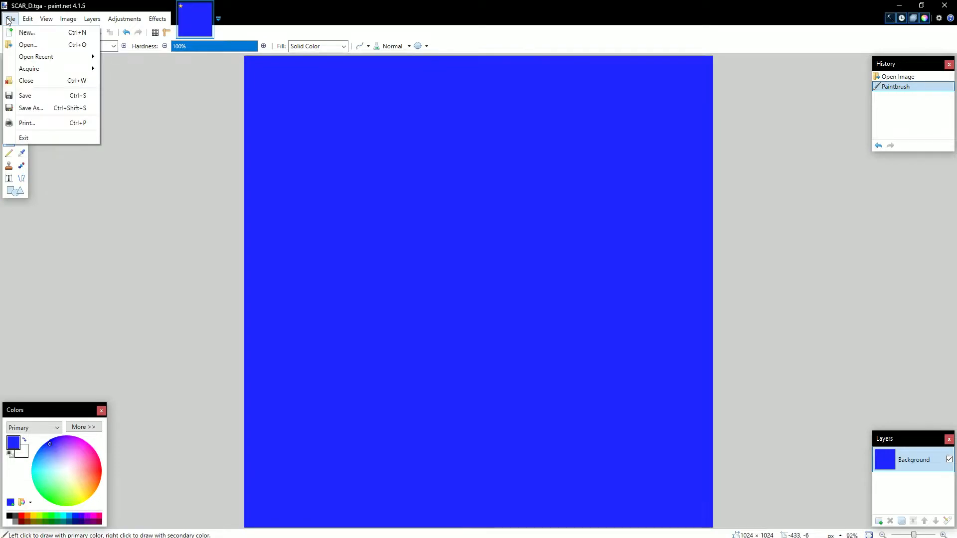
click(22, 20)
click(15, 20)
click(15, 20)
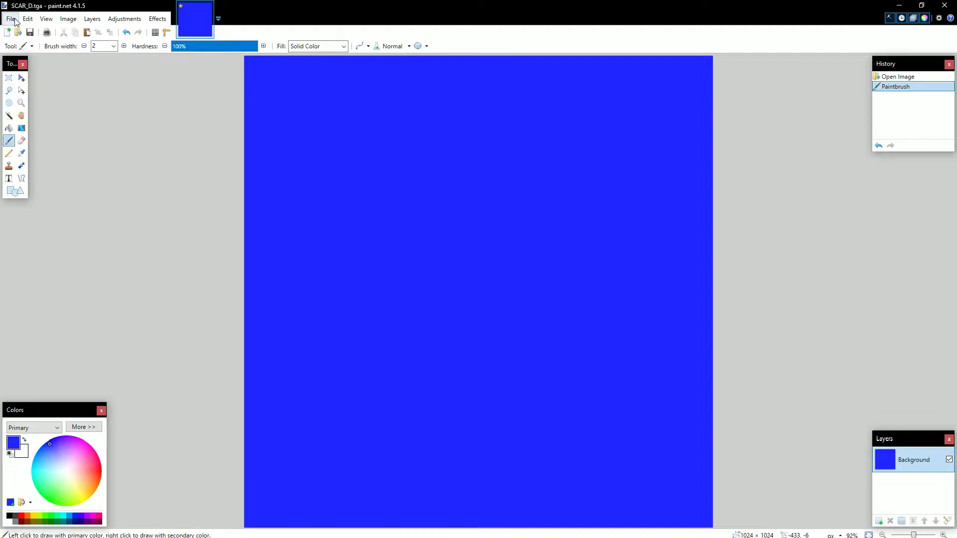
Save the blue texture as "Modded scar" in DirectDraw Surface (DDS) format in the Textures folder, accepting the offered save settings
click(15, 20)
click(30, 108)
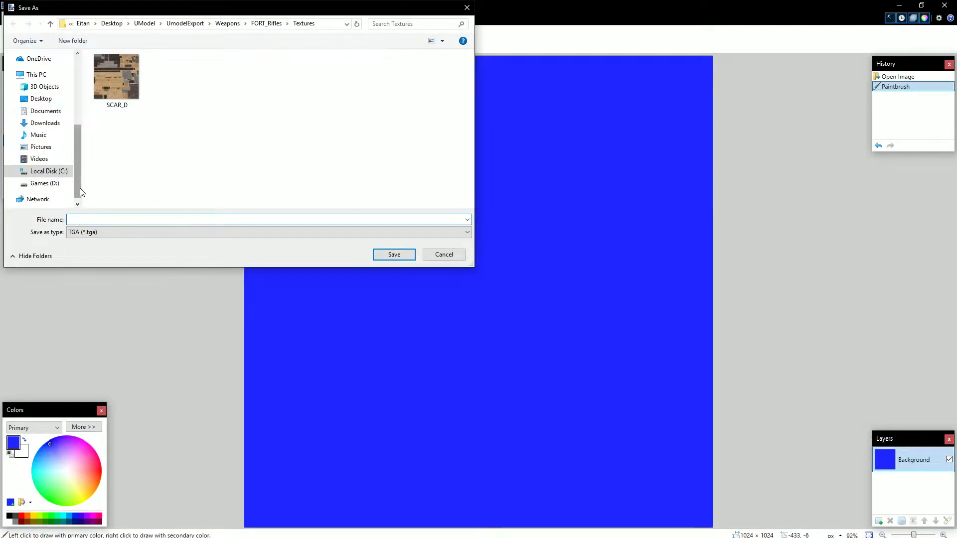
key(BackSpace)
text(odded scar)
click(105, 228)
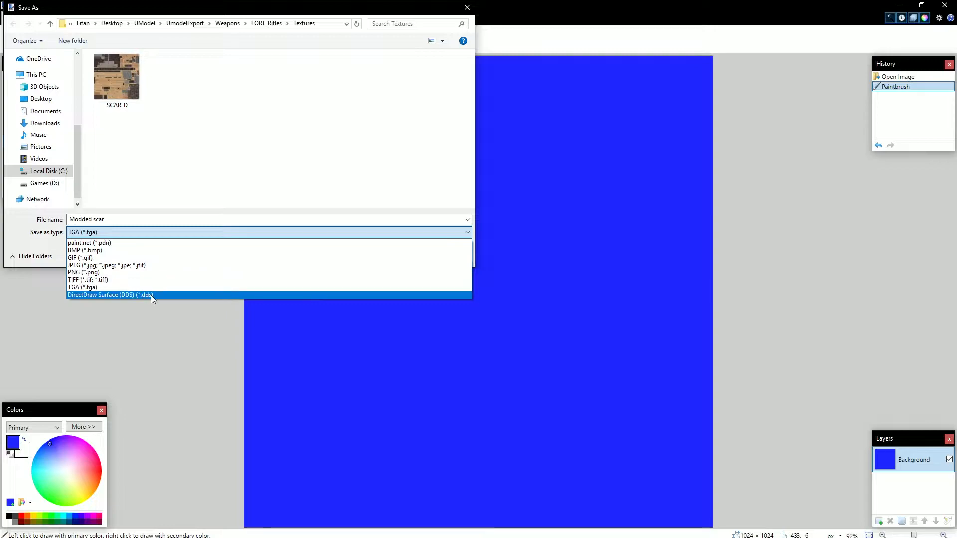
click(151, 295)
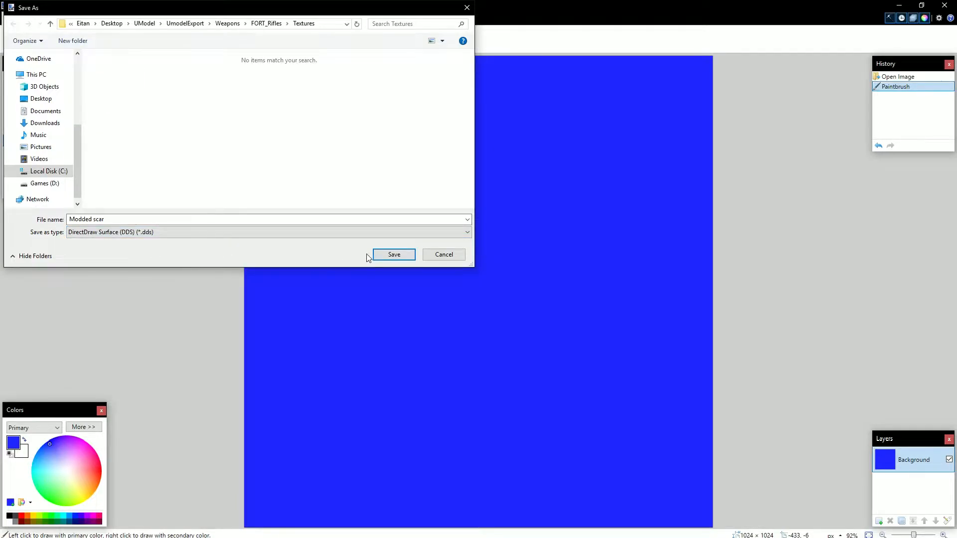
click(382, 256)
click(324, 284)
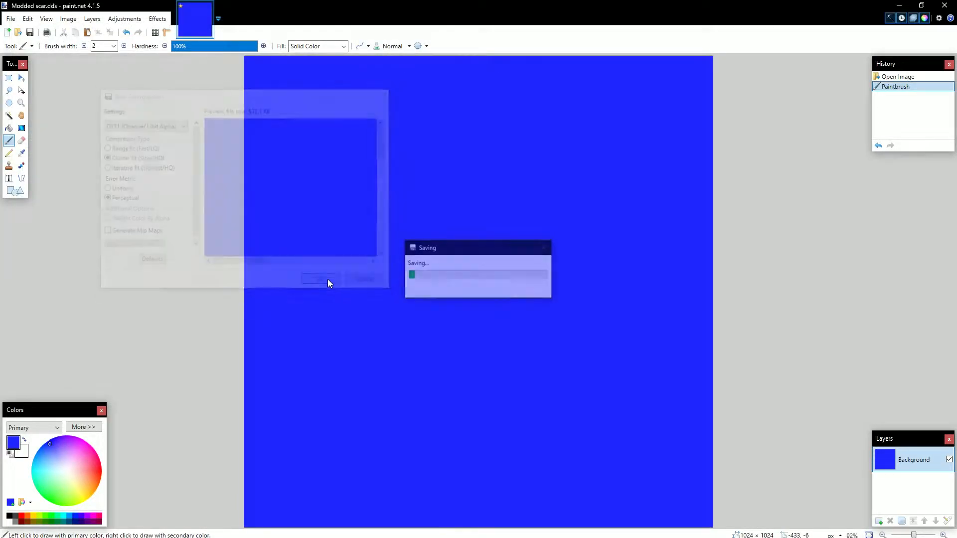
Close paint.net and delete the original SCAR_D image from the Textures folder
drag(597, 23, 614, 42)
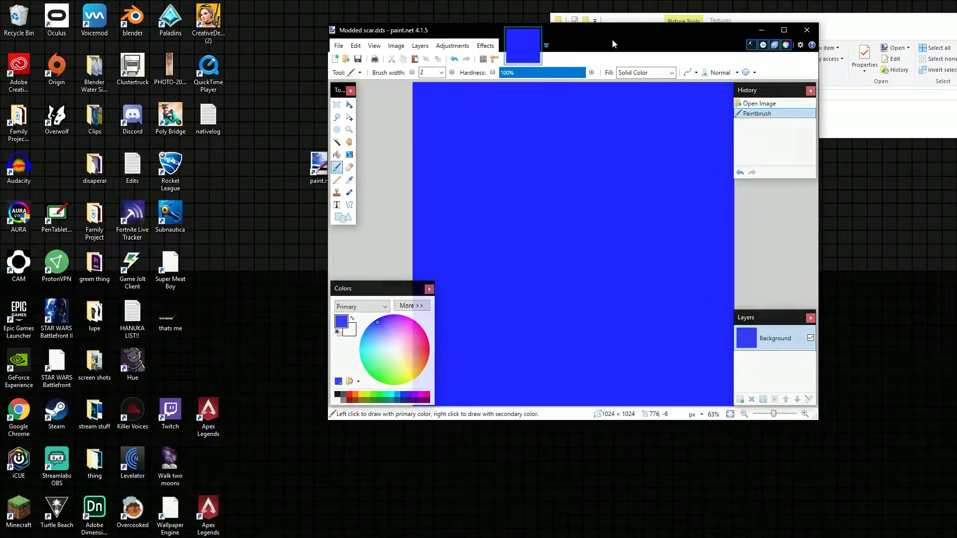
click(808, 32)
drag(870, 18, 666, 40)
click(870, 44)
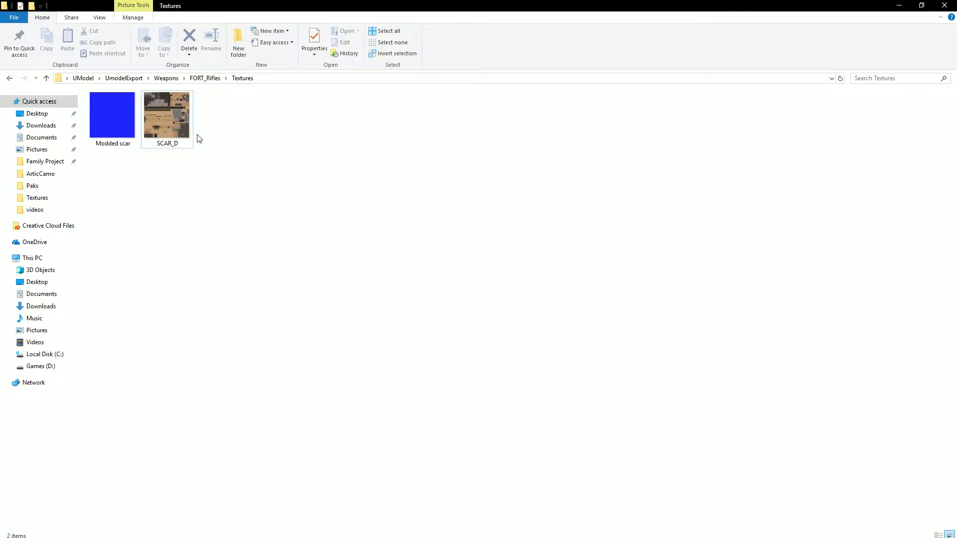
click(180, 125)
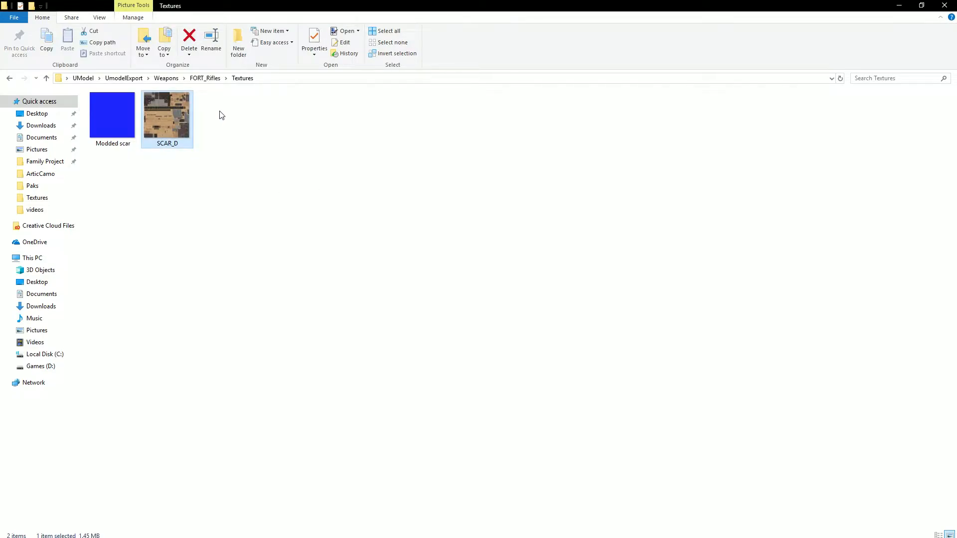
key(Delete)
Arrange the Textures folder window below the desktop icons and move the uncompress_all_dds_here script from the desktop into it
drag(241, 6, 414, 49)
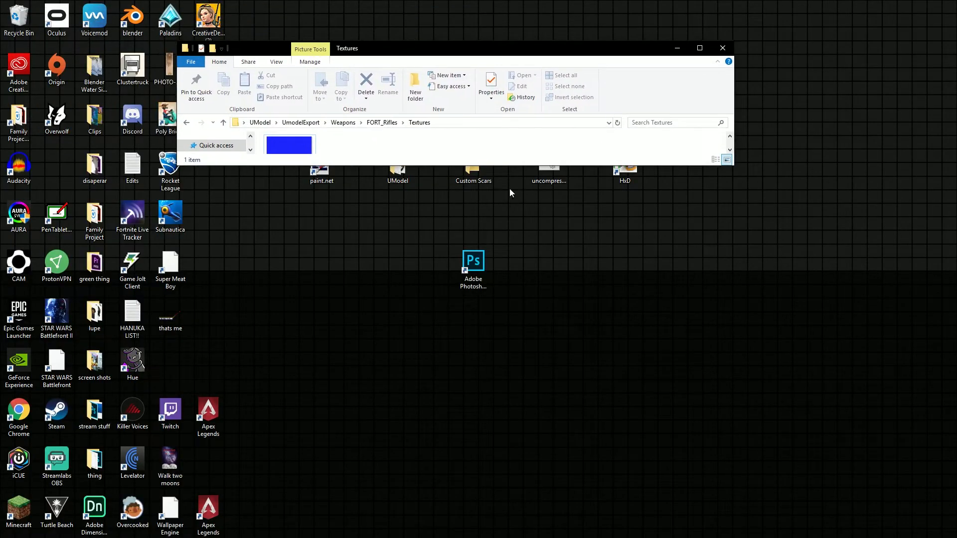
drag(525, 166, 523, 223)
click(530, 246)
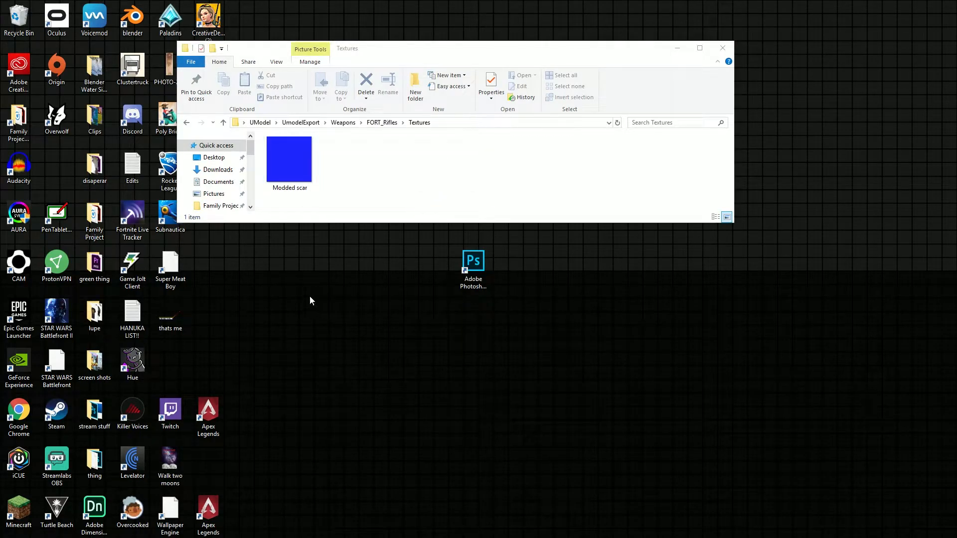
drag(380, 51, 394, 216)
click(553, 163)
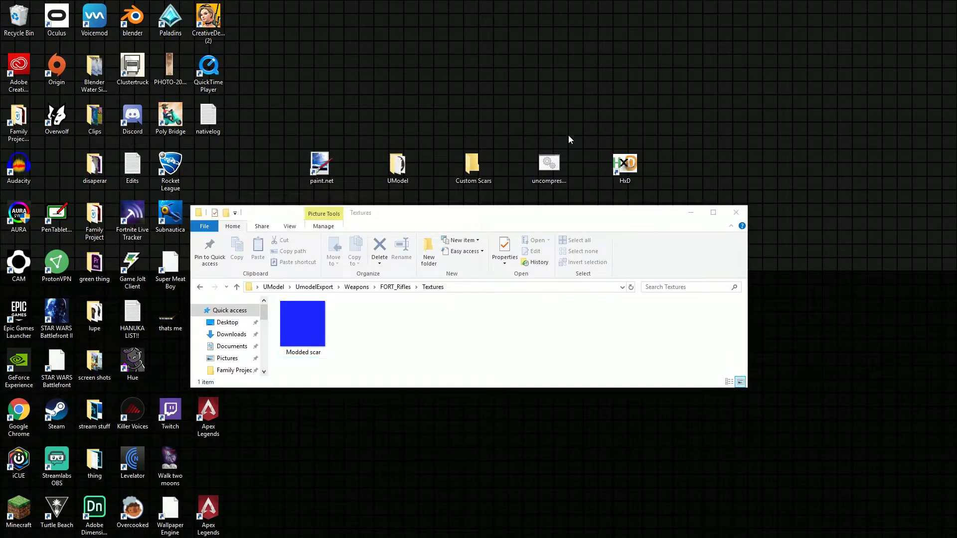
drag(567, 161, 382, 327)
Run the uncompress_all_dds_here script in the Textures folder to convert Modded scar.dds to u8888
double_click(359, 344)
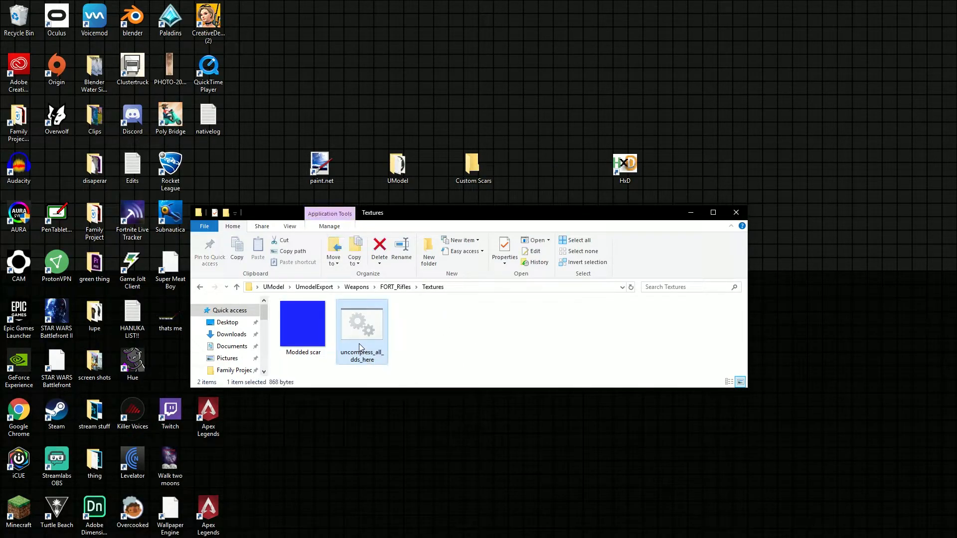
click(518, 288)
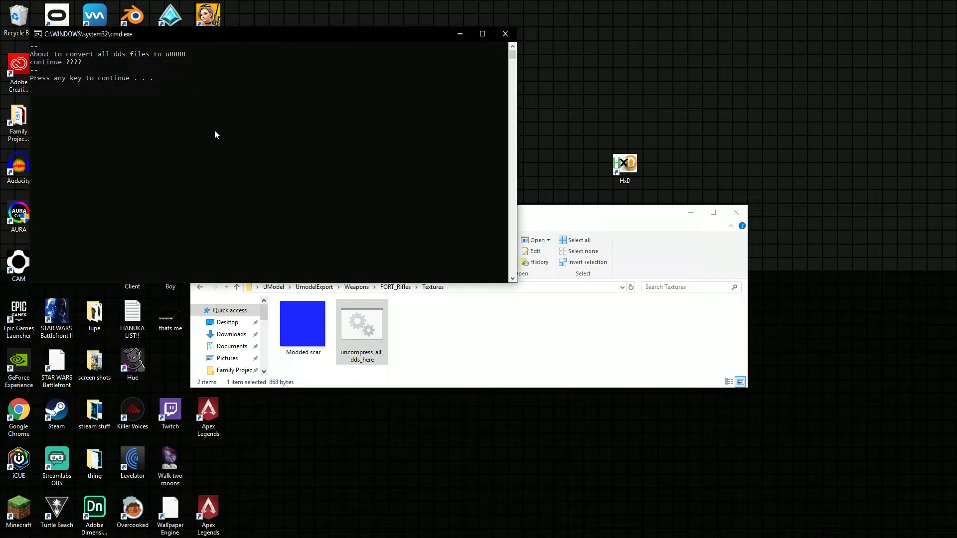
key(Return)
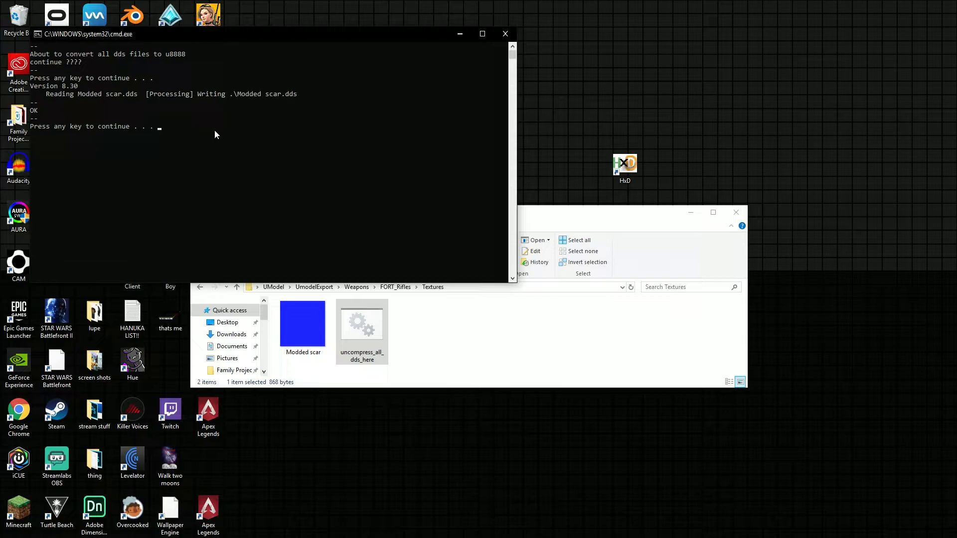
key(Return)
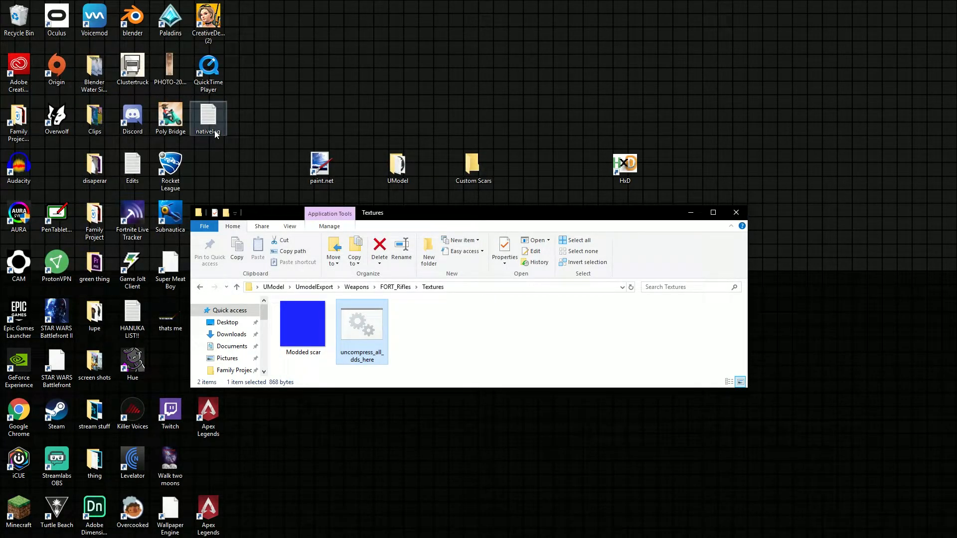
Switch to the Epic Games Launcher and open its Unreal Engine section
mouse_move(236, 535)
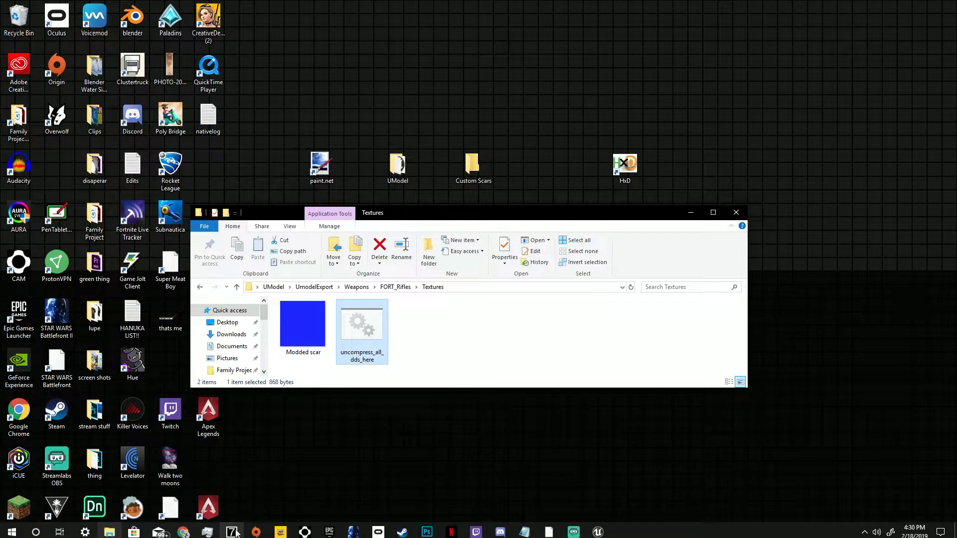
click(329, 532)
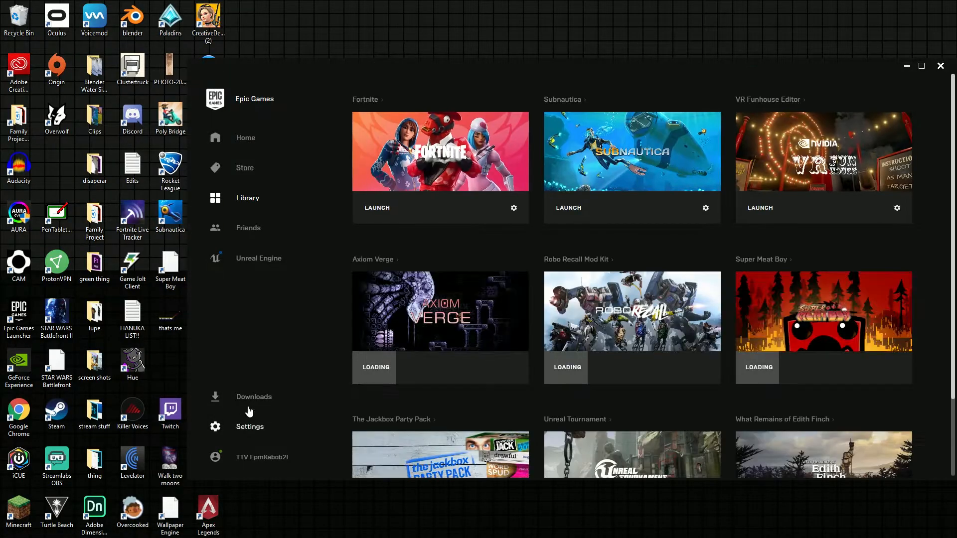
click(241, 261)
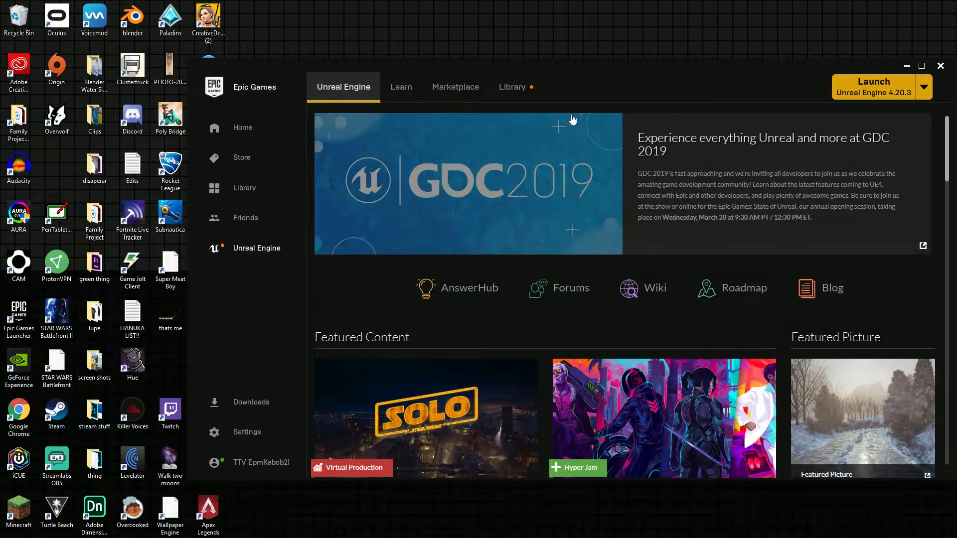
Launch Unreal Engine 4.20.3 from the Epic Games Launcher and open the project MyProject
click(856, 88)
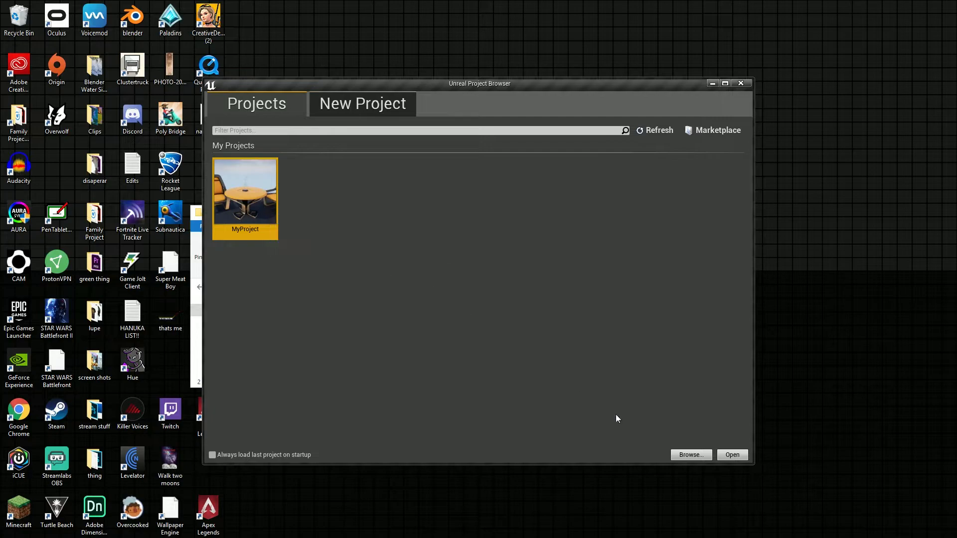
click(732, 456)
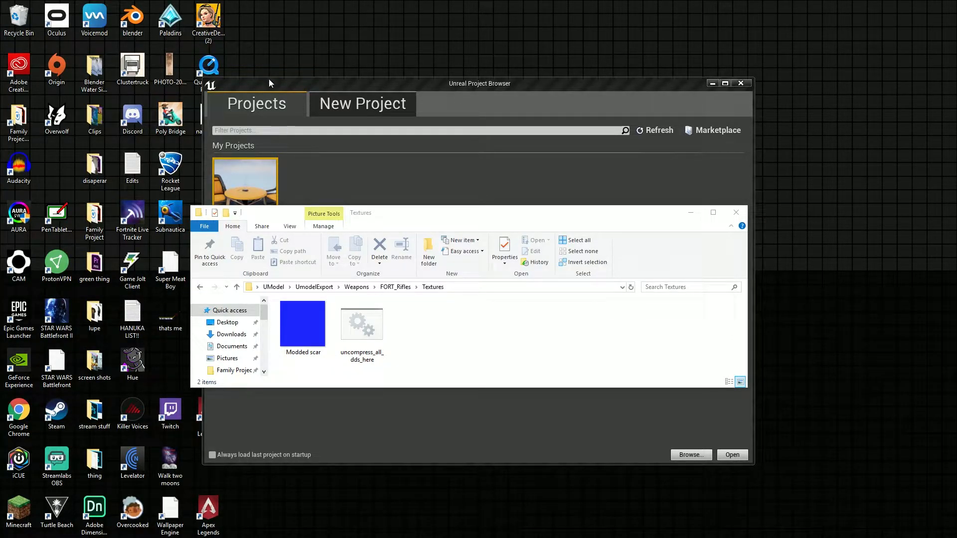
click(417, 82)
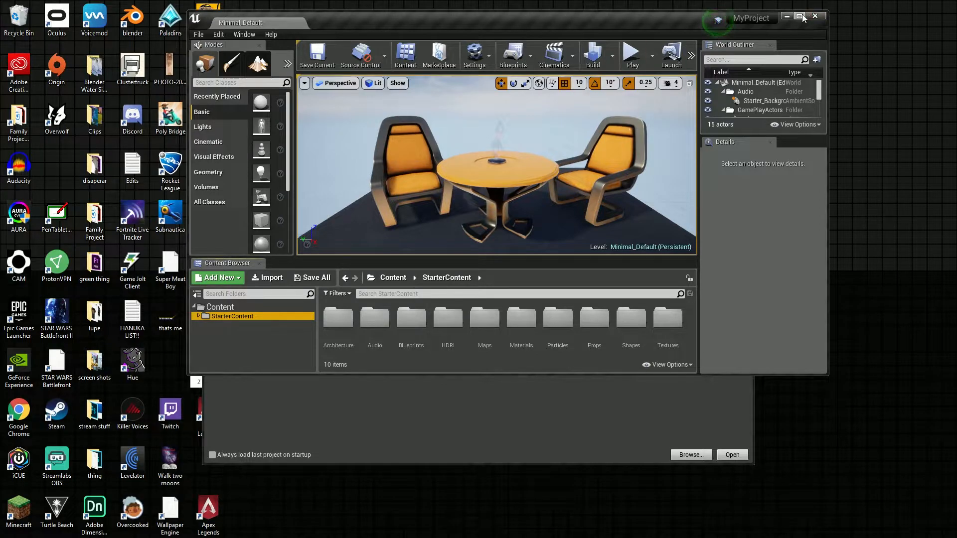
mouse_move(596, 11)
mouse_down()
mouse_move(596, 52)
mouse_move(596, 14)
mouse_up()
Delete the sonic_spppeeed and MODDED_SCAR textures from the project's main Content folder
click(216, 308)
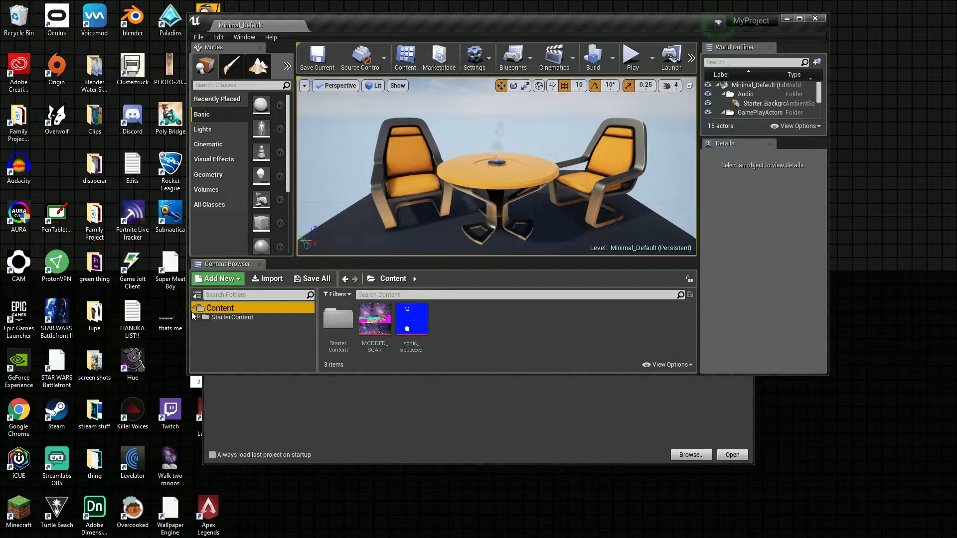
click(399, 344)
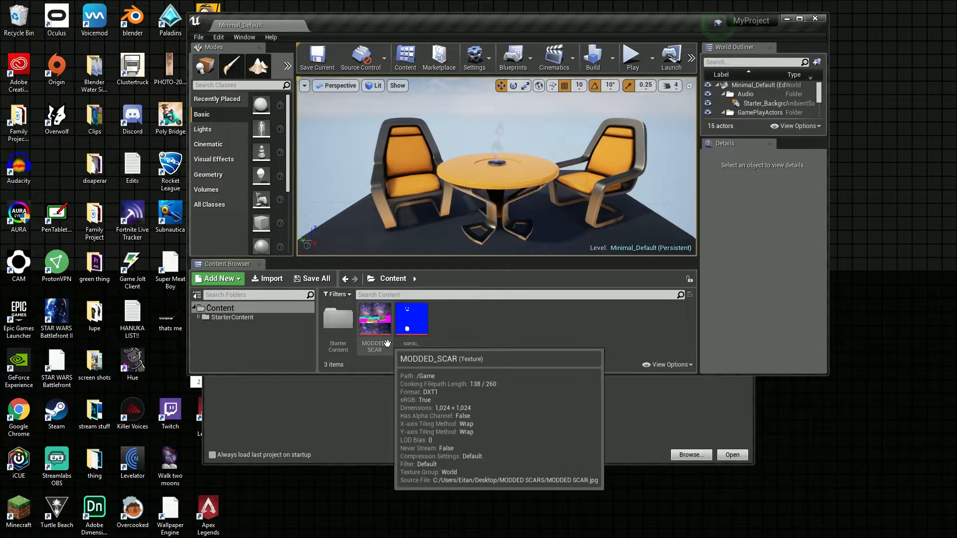
ctrl+click(375, 322)
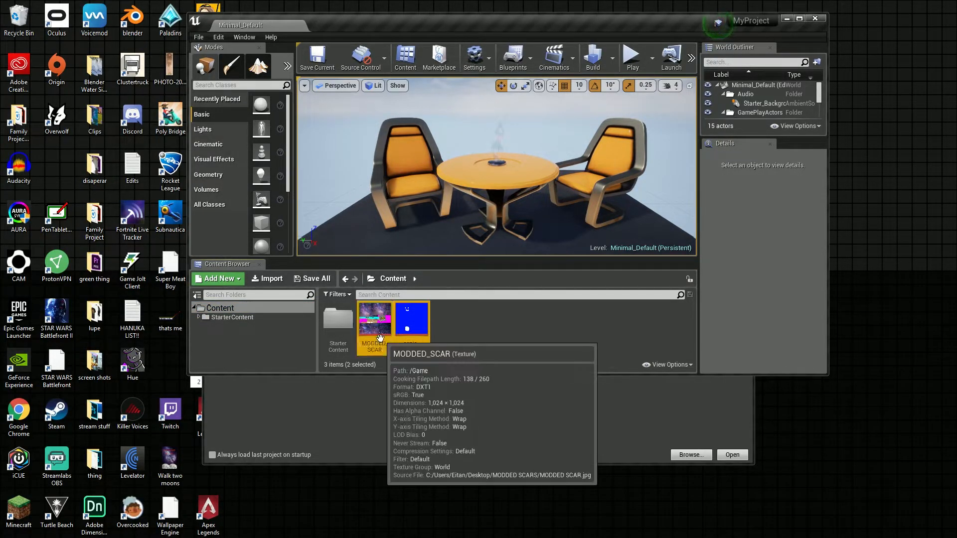
key(Delete)
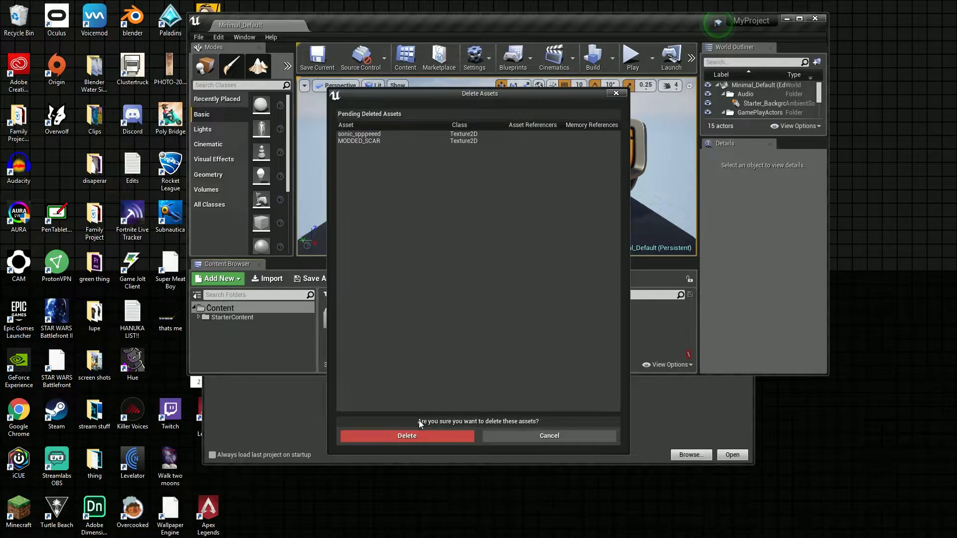
click(427, 438)
Import Modded scar from the Textures folder into the project's Content folder, and maximize the Unreal Editor window
drag(344, 19, 505, 70)
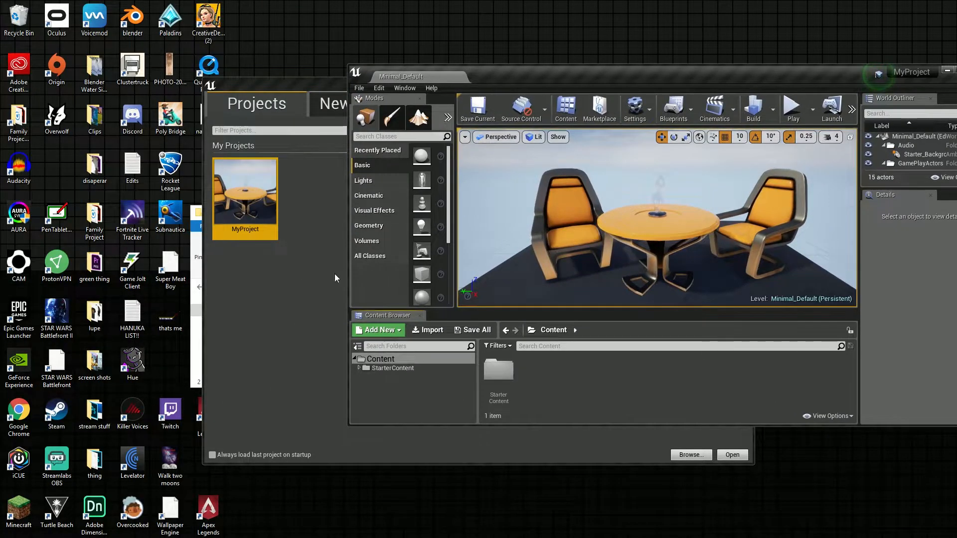
click(195, 339)
drag(299, 344, 795, 384)
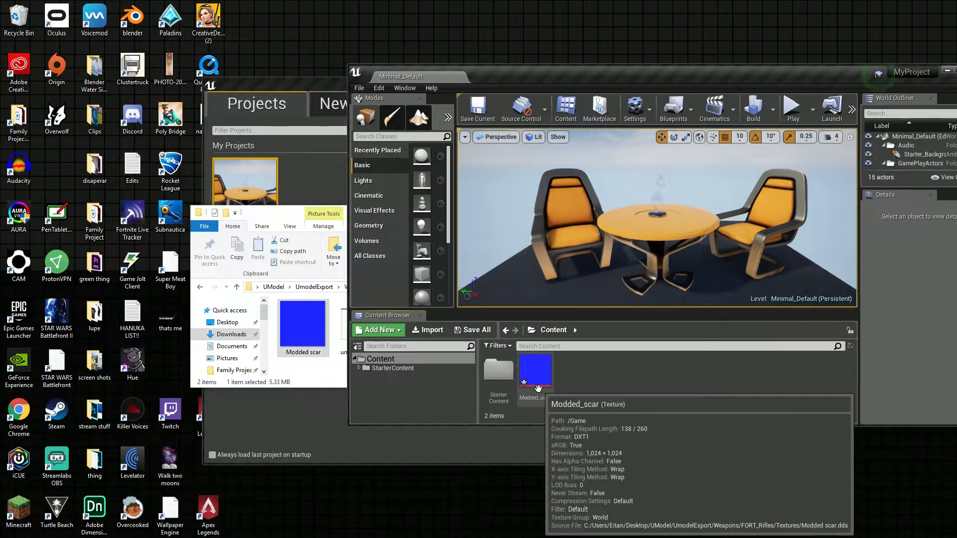
drag(848, 74, 658, 109)
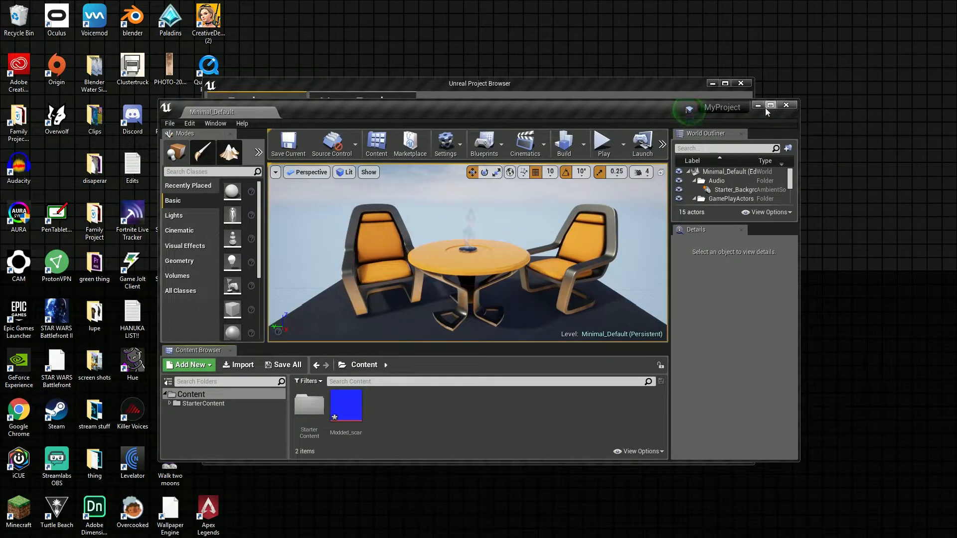
click(770, 106)
Save all unsaved content, including the Modded_scar texture, and cook the project's content for Windows
click(255, 423)
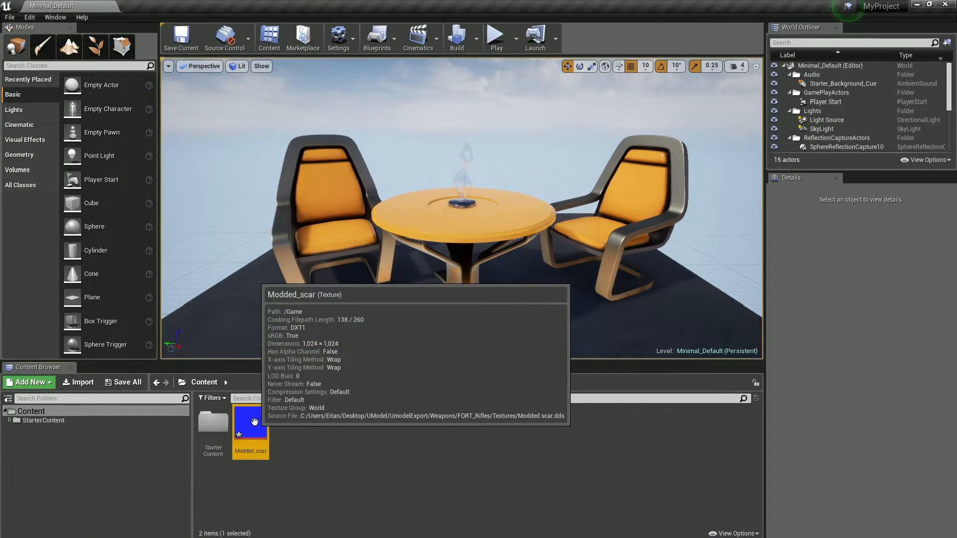
click(123, 384)
click(568, 368)
mouse_move(242, 424)
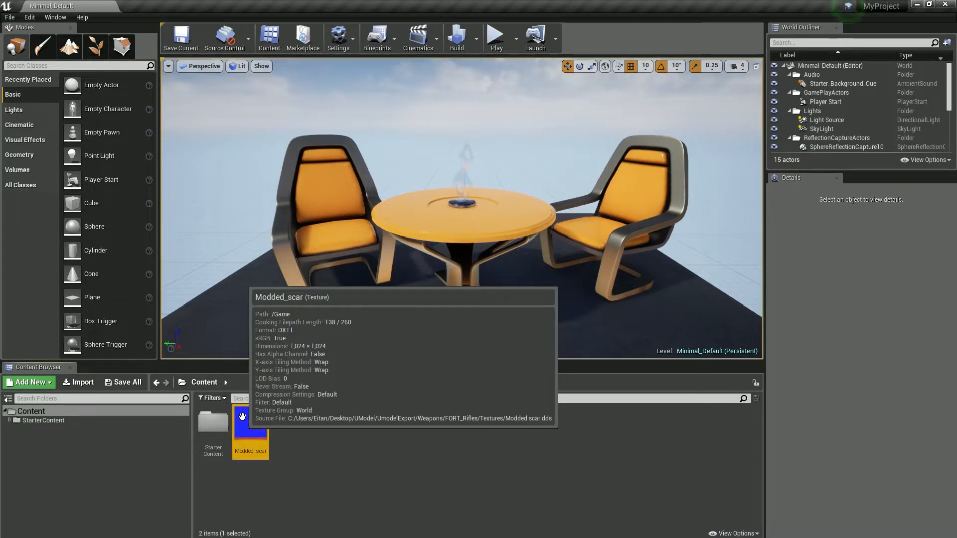
click(9, 18)
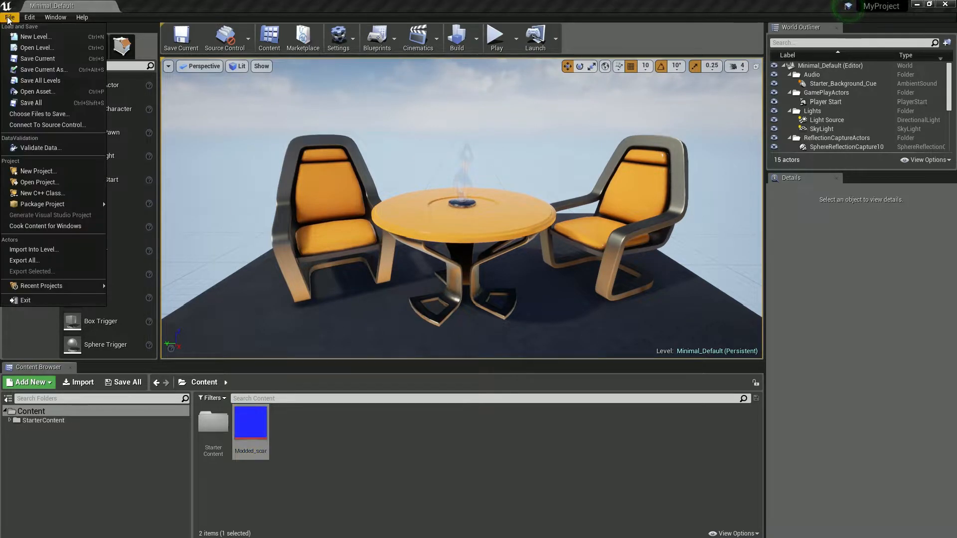
click(27, 226)
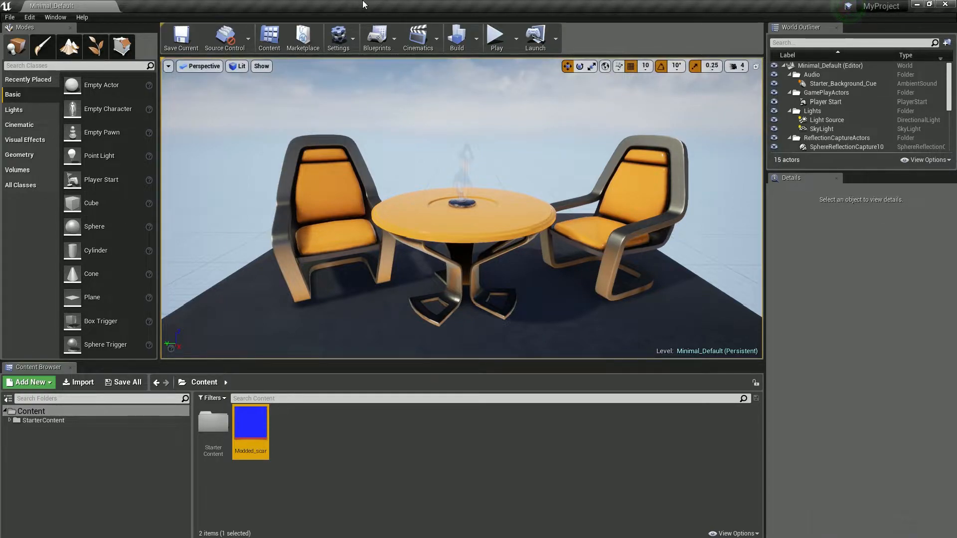
Uncover the file explorer window and open Documents > Unreal Projects > MyProject in it
drag(383, 10, 512, 289)
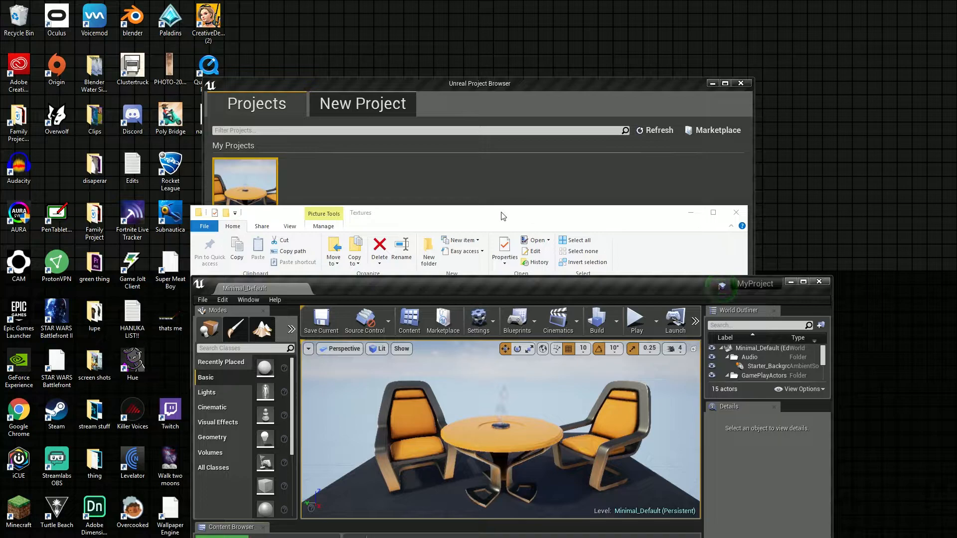
click(484, 219)
drag(468, 223, 507, 126)
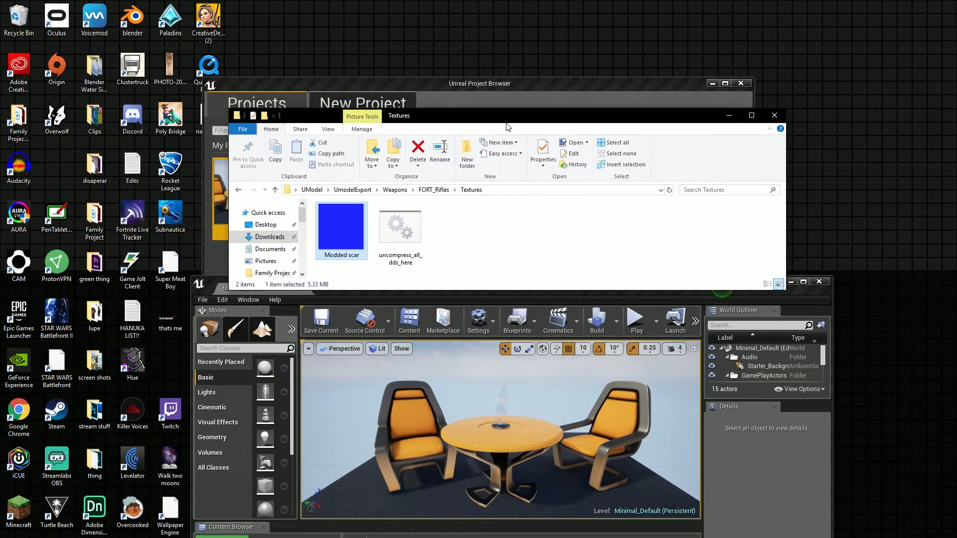
click(270, 249)
scroll(359, 259, down, 2)
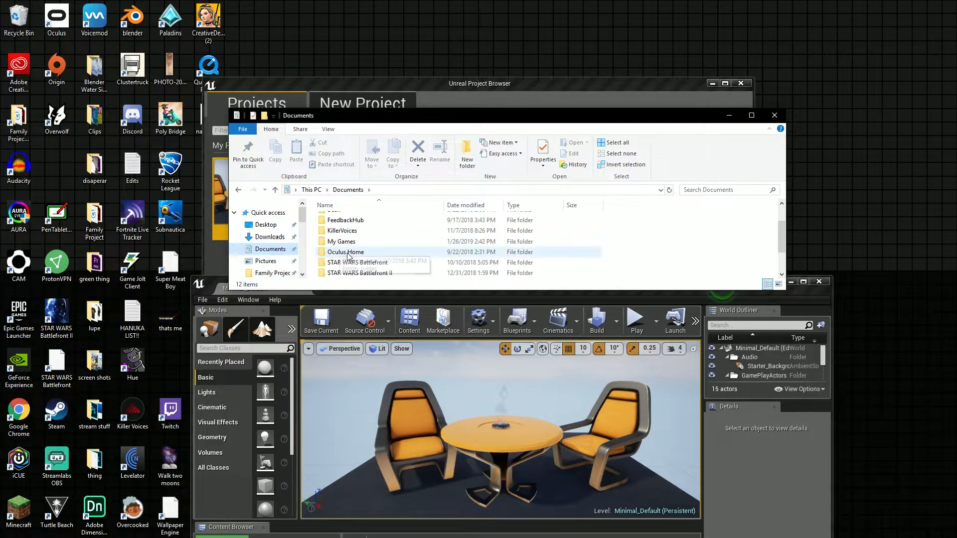
scroll(366, 274, down, 1)
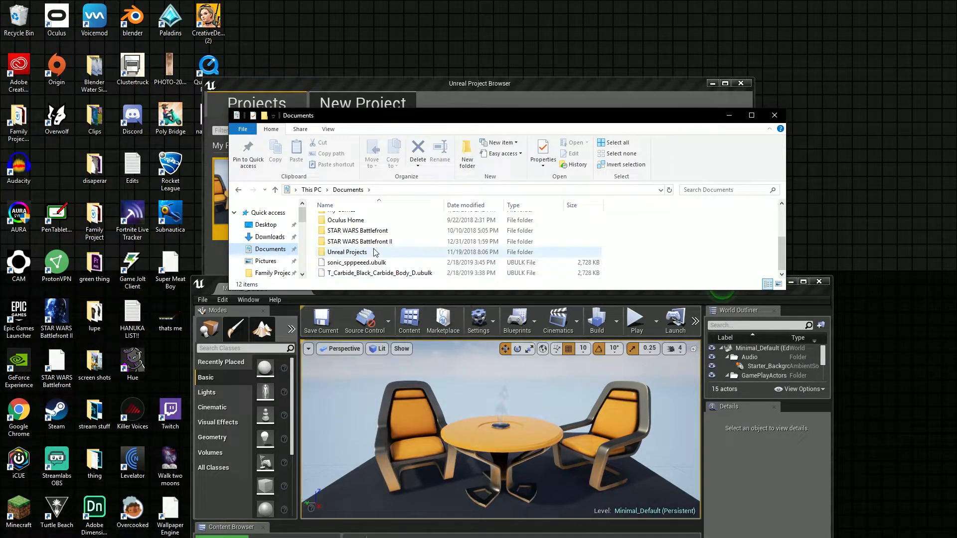
double_click(374, 253)
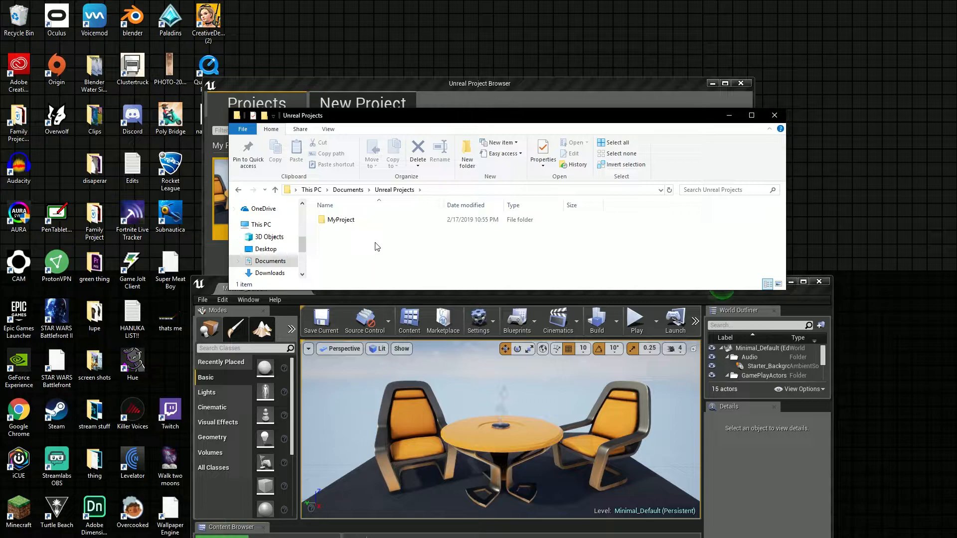
double_click(381, 222)
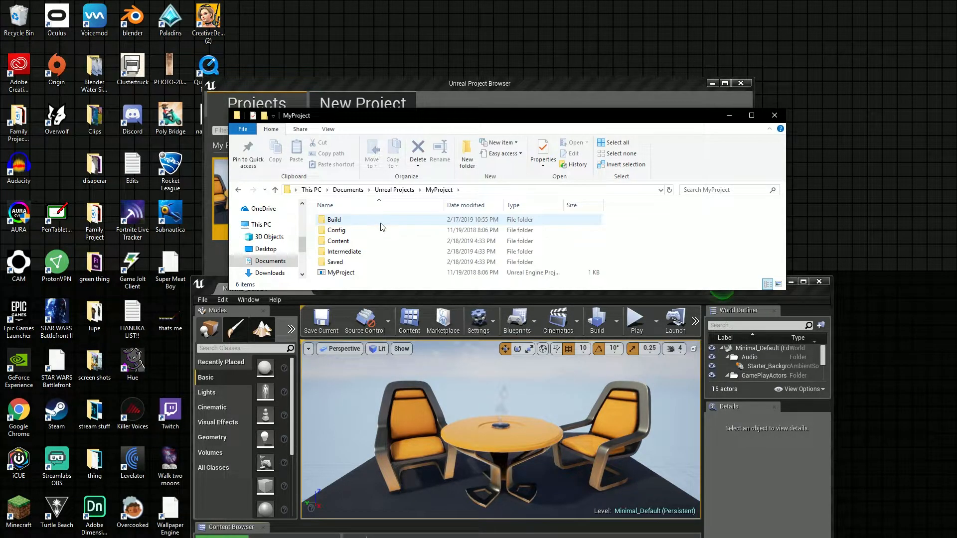
Open the cooked output folder Saved > Cooked > WindowsNoEditor > MyProject > Content
double_click(362, 261)
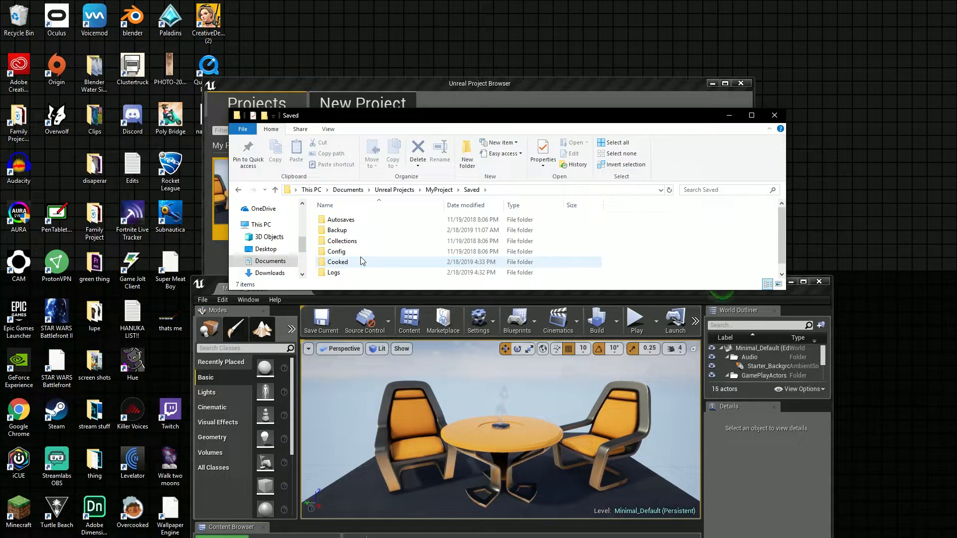
double_click(360, 259)
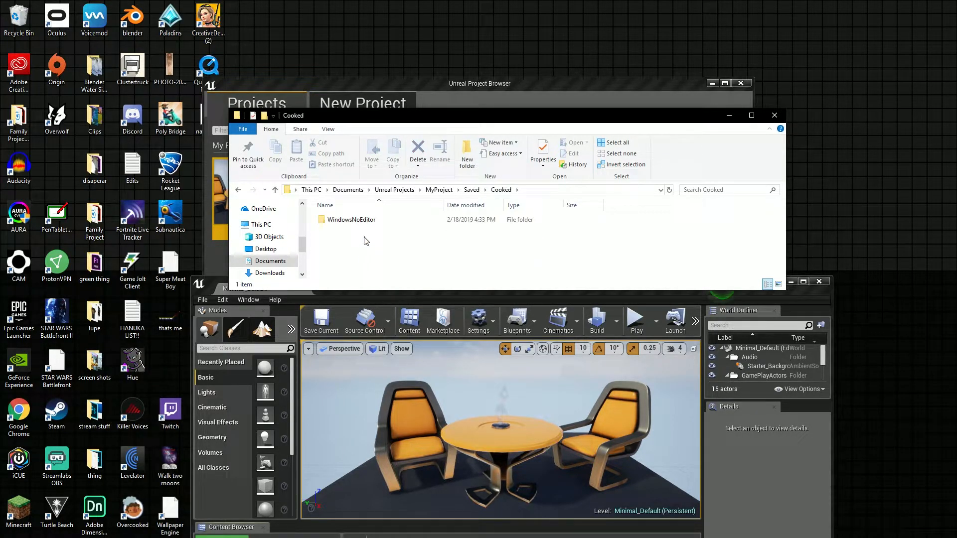
click(375, 221)
click(388, 217)
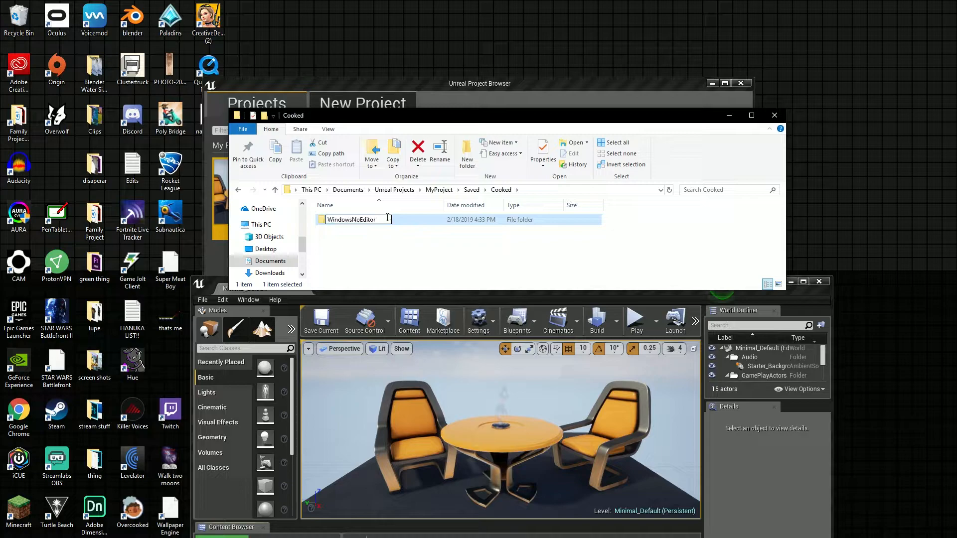
click(402, 223)
double_click(402, 222)
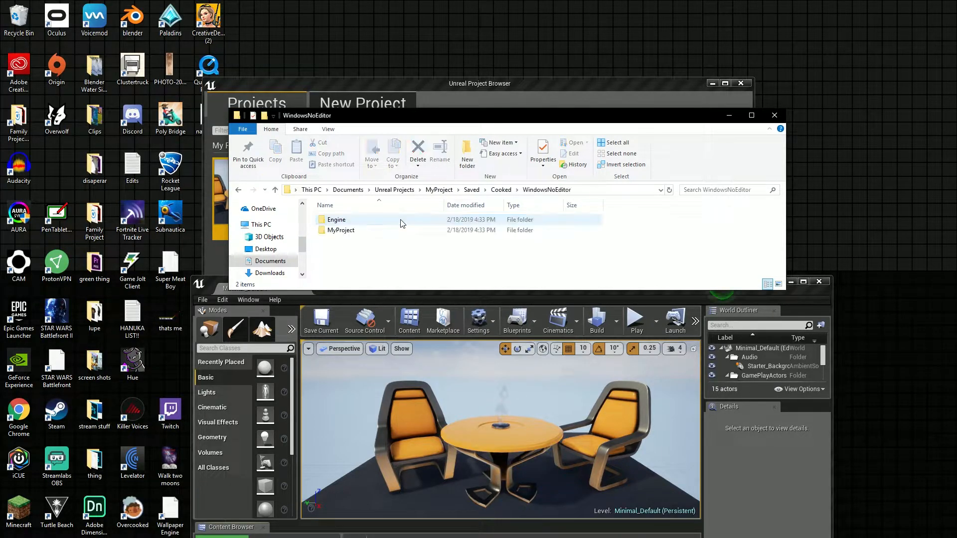
double_click(391, 230)
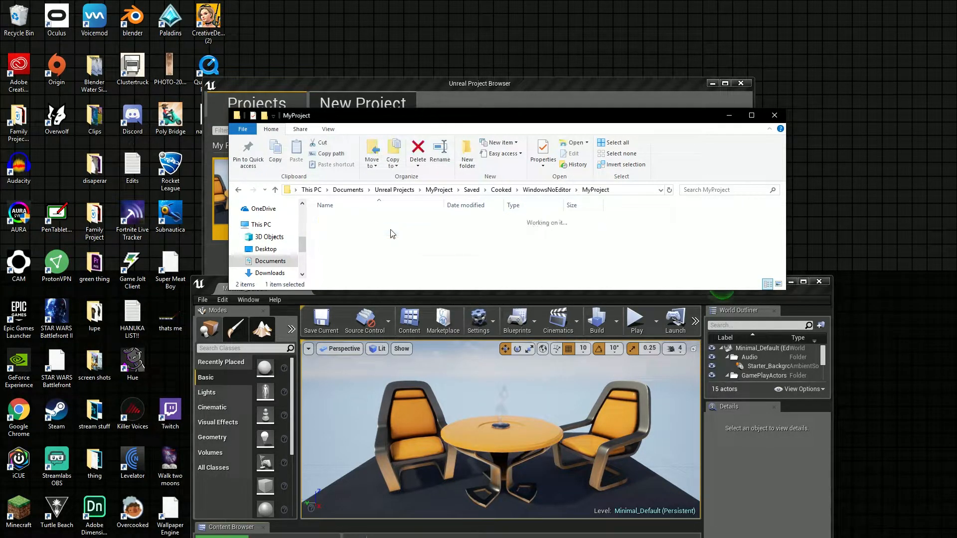
double_click(404, 221)
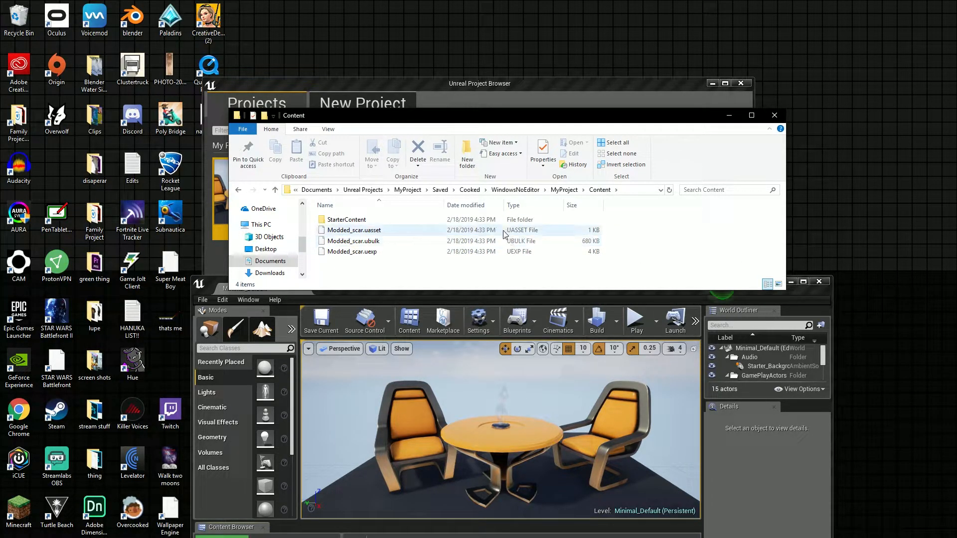
Move Modded_scar.ubulk from the cooked Content folder to an empty spot on the desktop
click(484, 231)
click(483, 243)
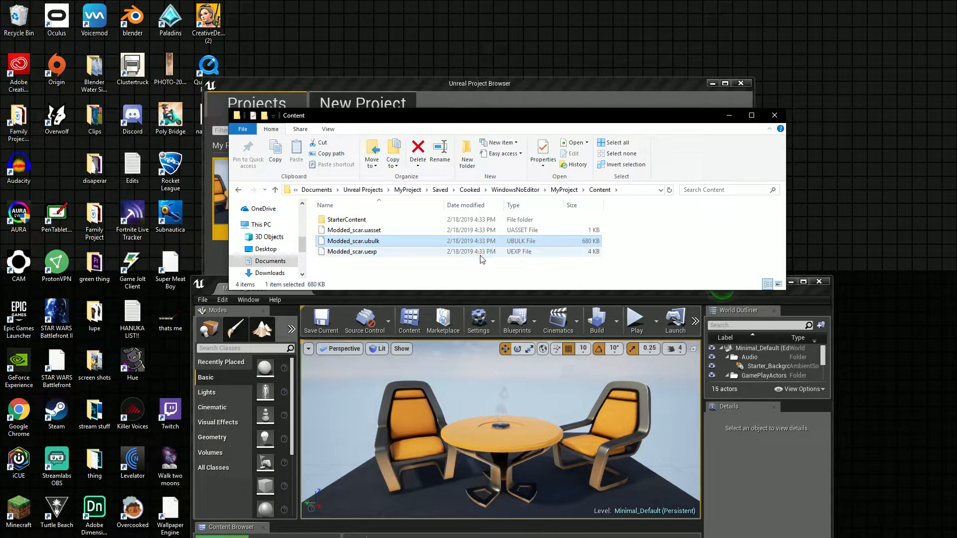
click(482, 252)
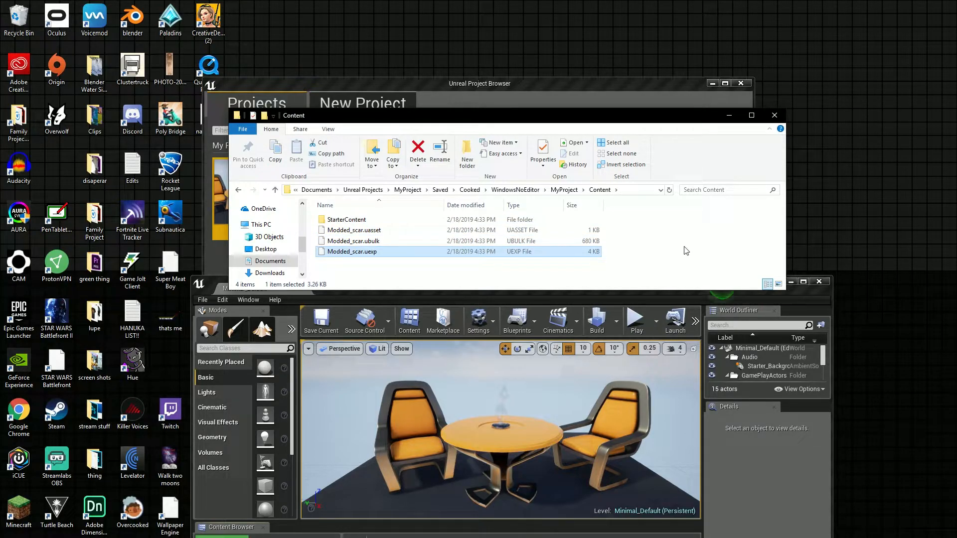
click(414, 241)
drag(393, 242, 470, 38)
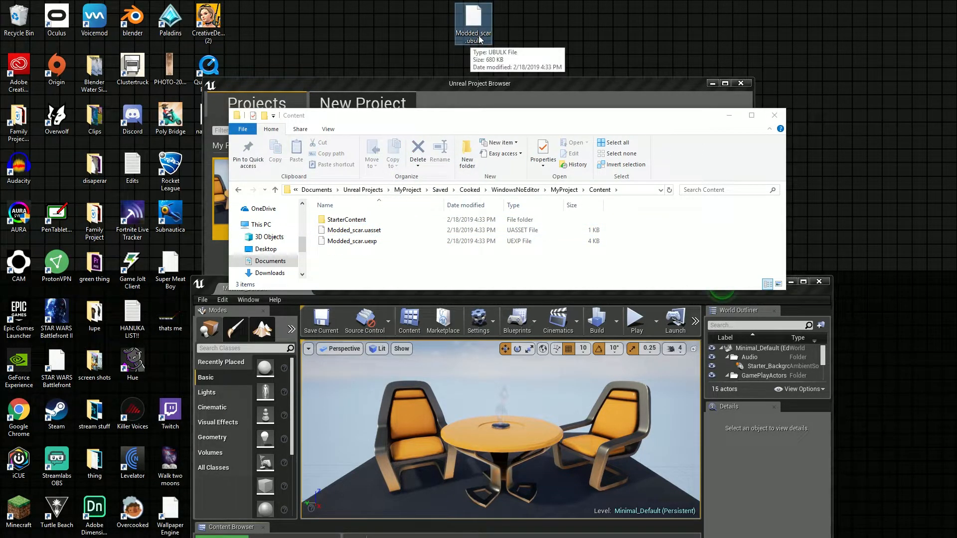
Uncover the desktop folders, move Modded_scar.ubulk into the Custom Scars folder, and close the Content folder window
drag(536, 84, 527, 197)
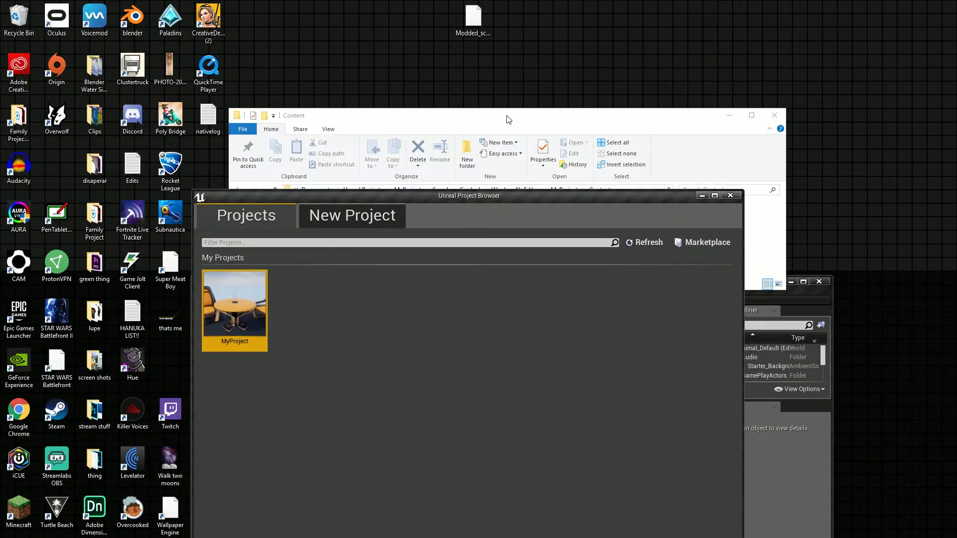
drag(509, 119, 515, 290)
drag(472, 19, 473, 160)
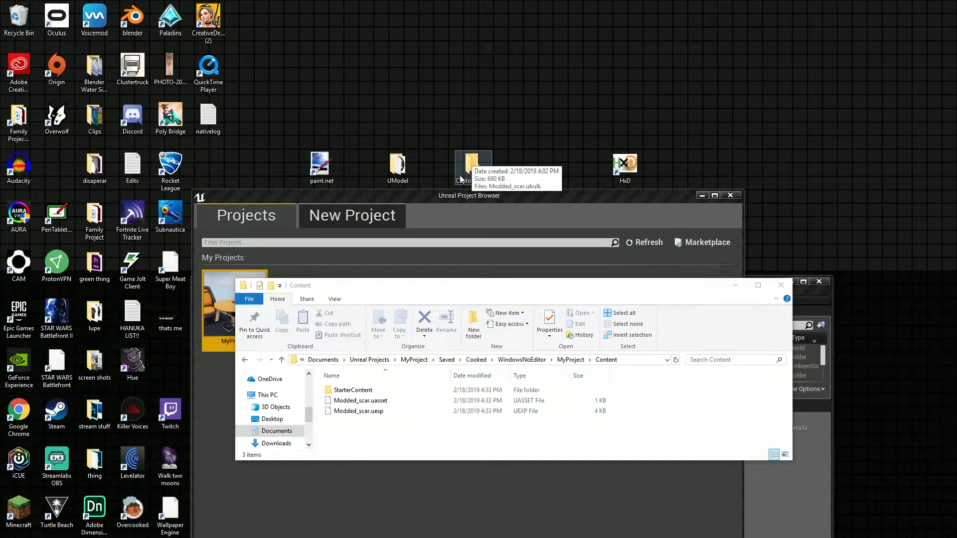
drag(431, 286, 419, 173)
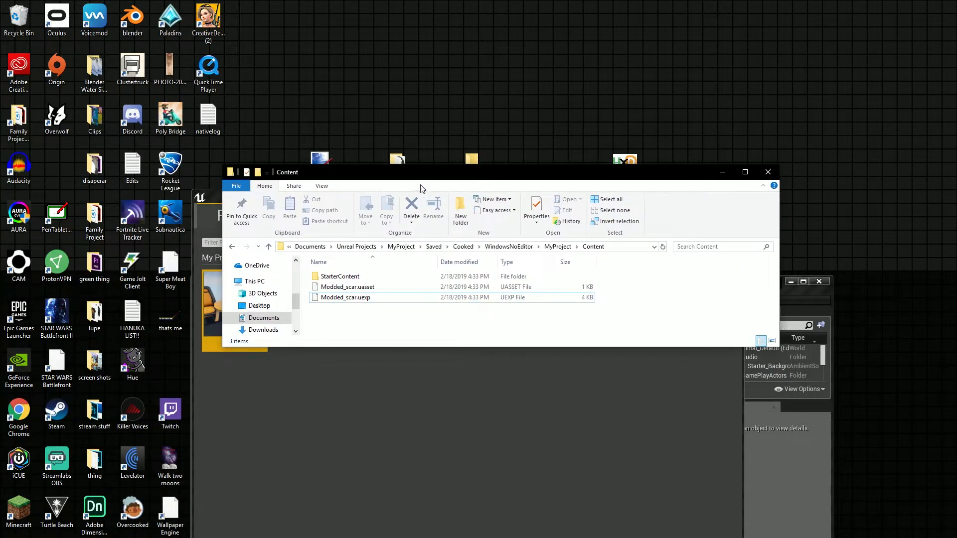
click(768, 172)
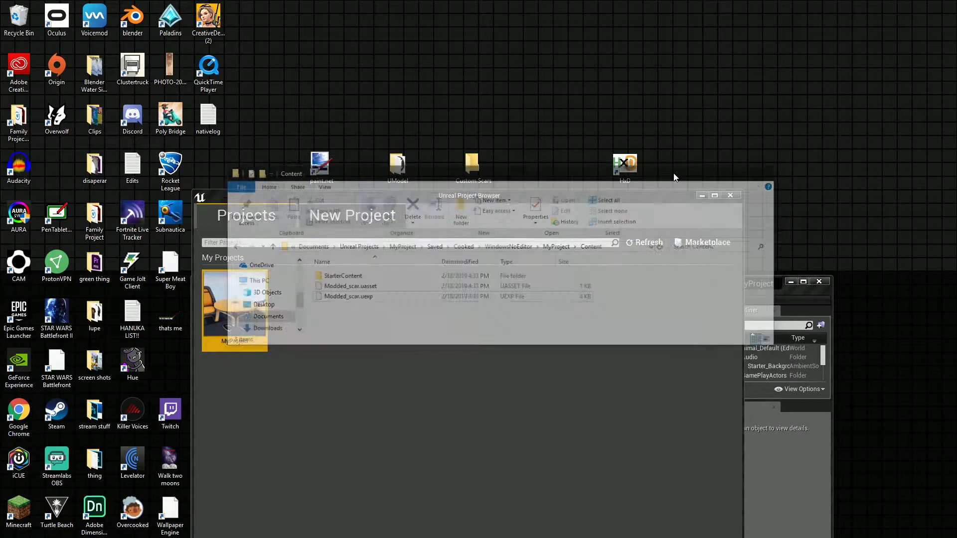
Open the saved original textures folder UModel > UmodelSaved > FortniteGame > Content > Weapons > FORT_Rifles > Textures
double_click(396, 166)
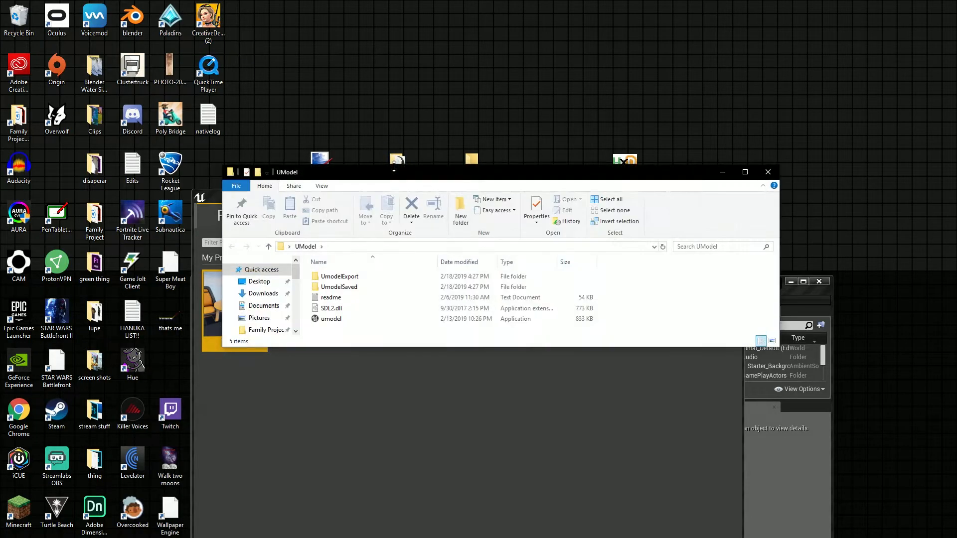
double_click(398, 288)
double_click(400, 277)
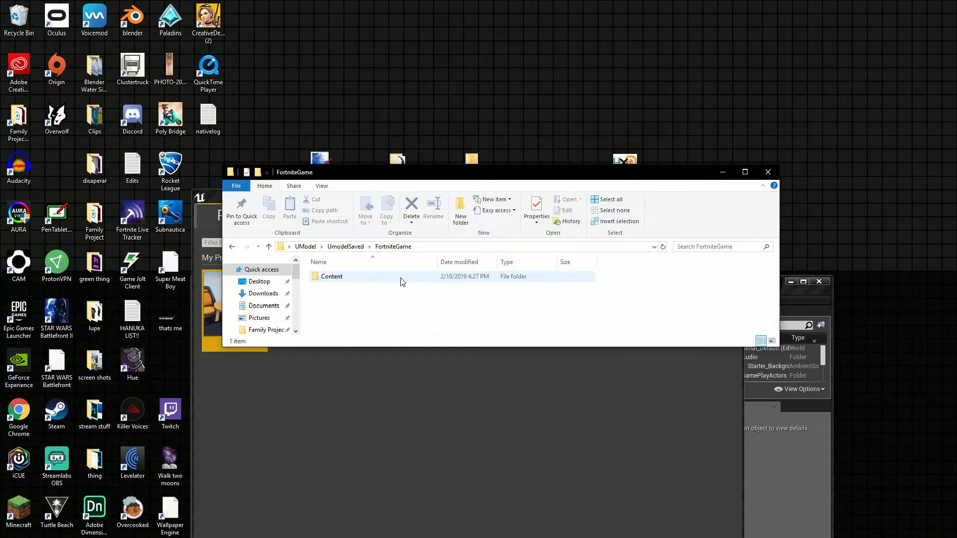
double_click(403, 282)
double_click(402, 282)
double_click(403, 282)
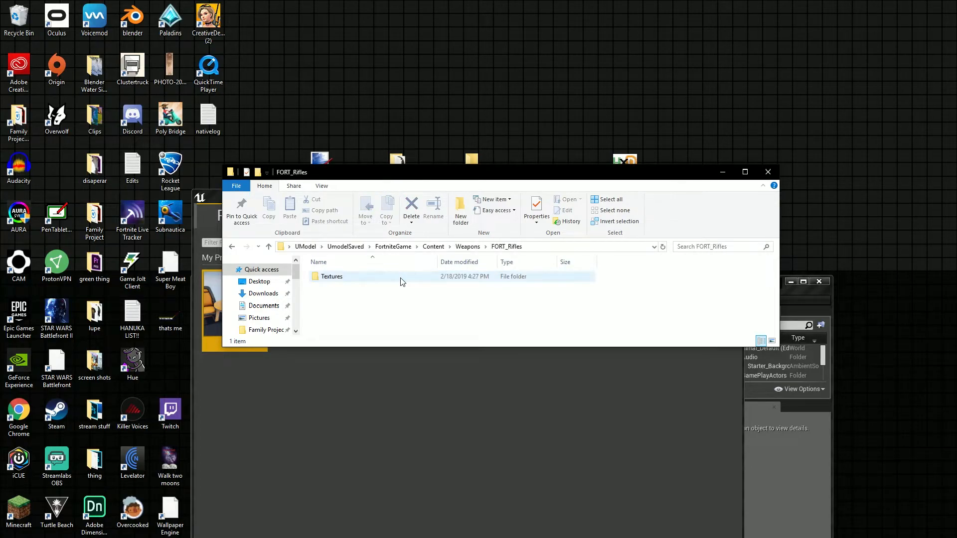
double_click(402, 282)
Move SCAR_D.ubulk from the Textures folder into the Custom Scars folder, get the Textures window out of the way and open Custom Scars
drag(368, 290, 427, 294)
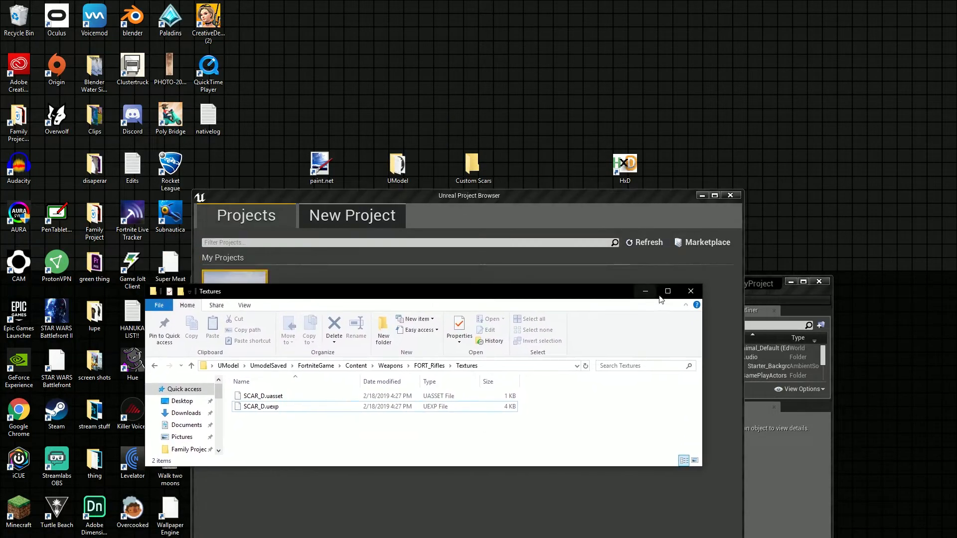
click(645, 291)
double_click(472, 168)
click(342, 407)
click(329, 423)
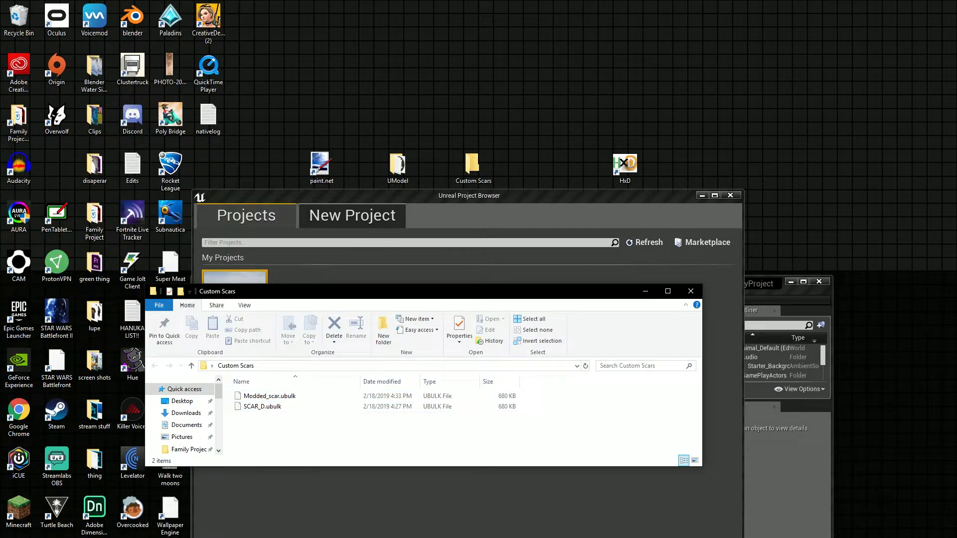
Launch HxD and shift its window aside so the Custom Scars folder's files are uncovered
click(36, 532)
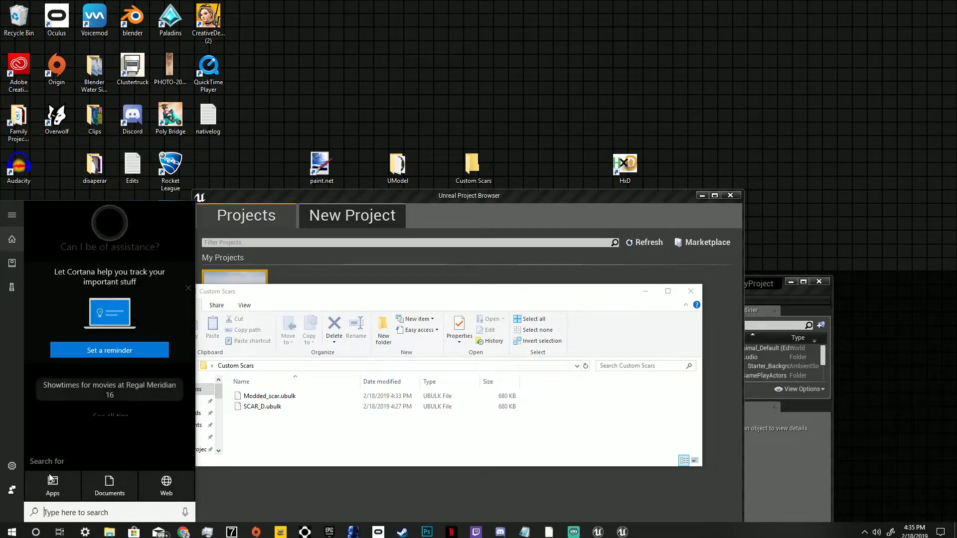
text(hx)
click(61, 255)
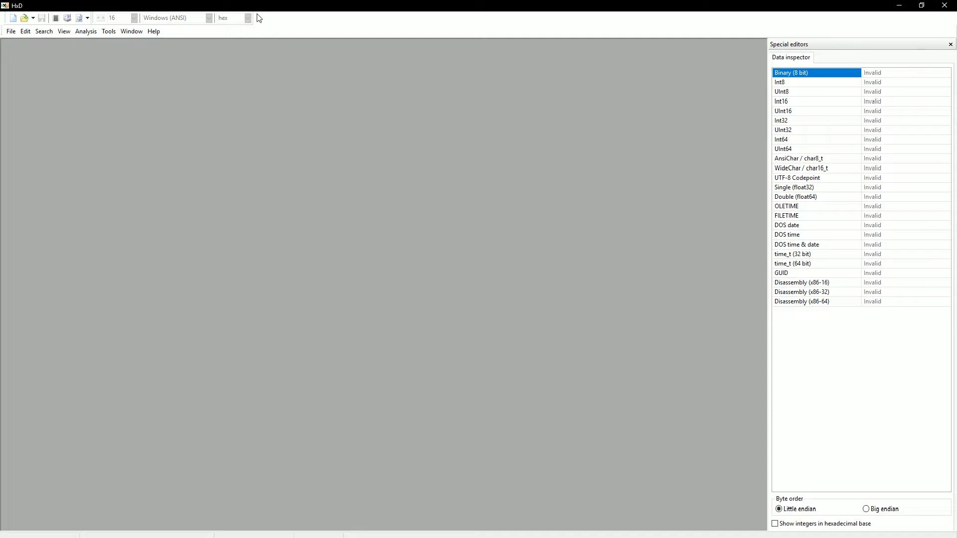
drag(293, 6, 610, 89)
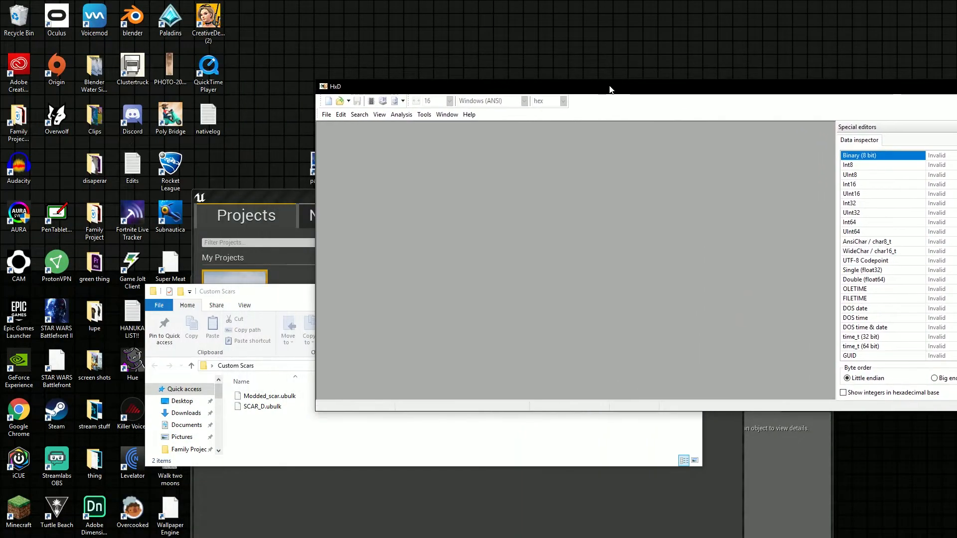
Start opening a file in HxD and browse to Games (D:) > Epic Games > Fortnite > FortniteGame > Content > Paks
click(327, 115)
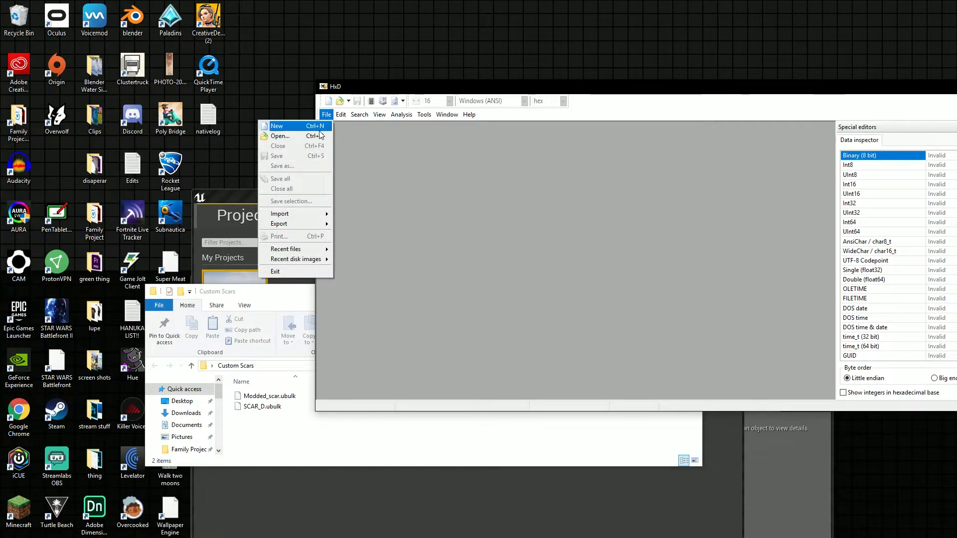
click(322, 136)
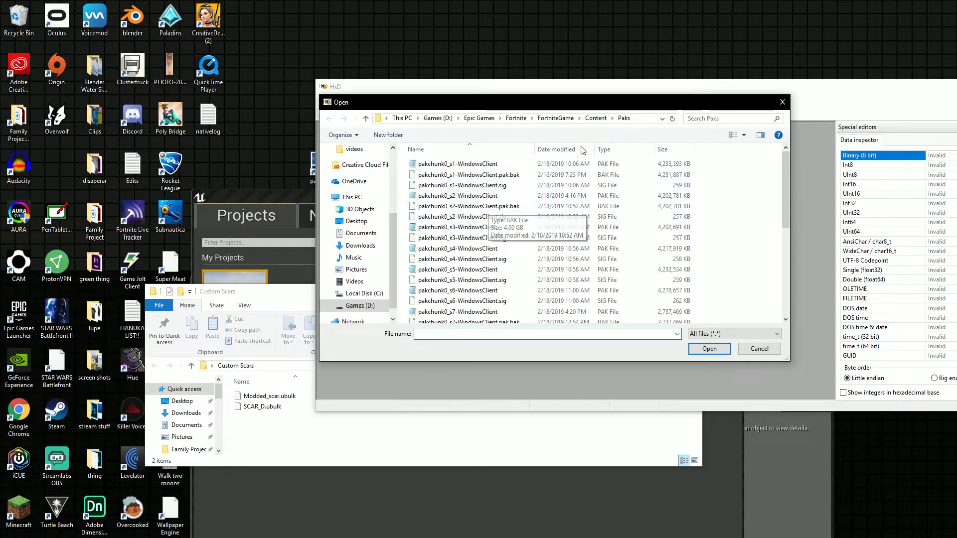
click(394, 119)
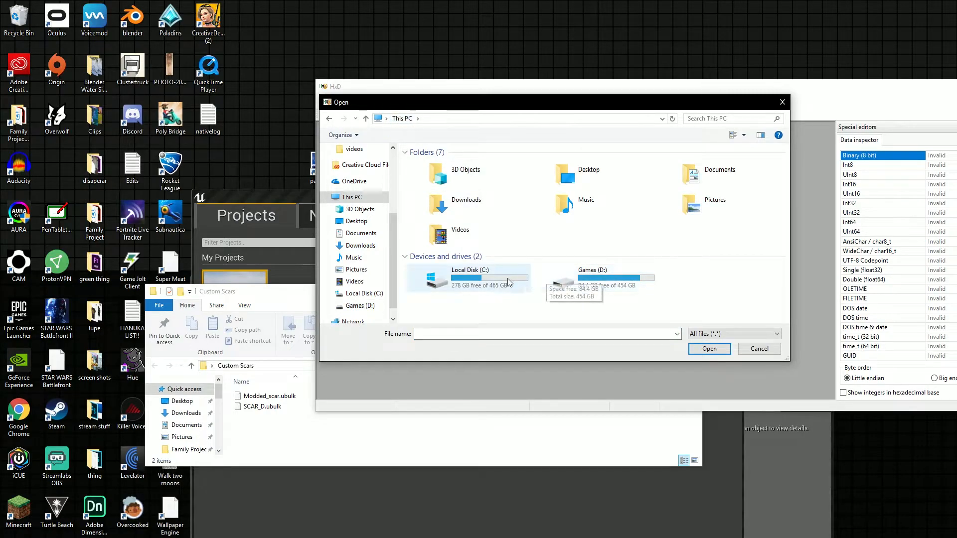
double_click(571, 283)
double_click(496, 175)
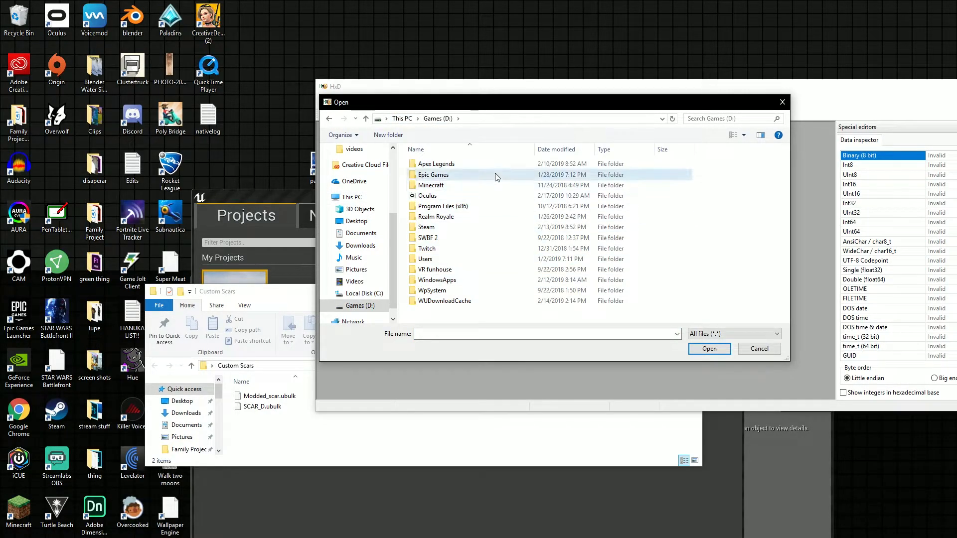
double_click(478, 176)
double_click(474, 177)
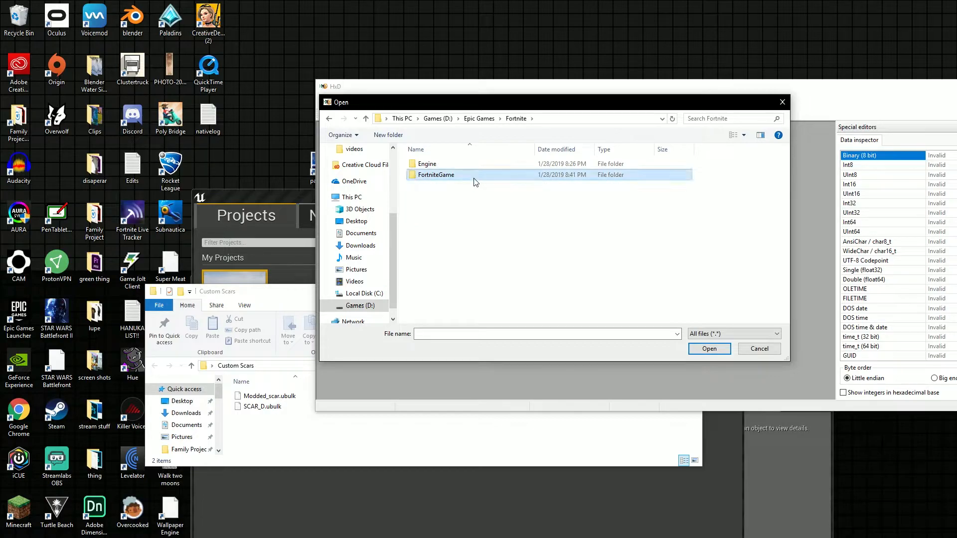
click(473, 177)
click(471, 177)
click(468, 170)
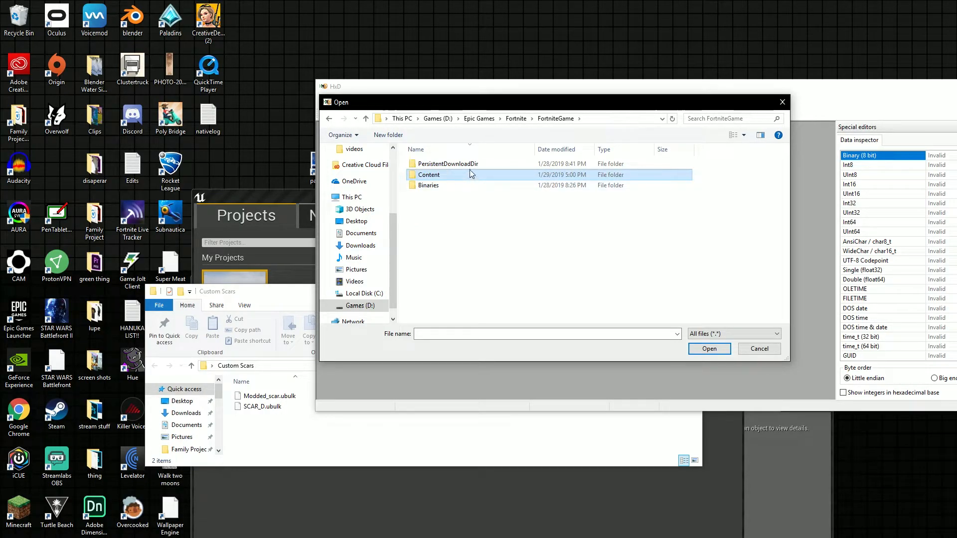
double_click(466, 173)
double_click(452, 196)
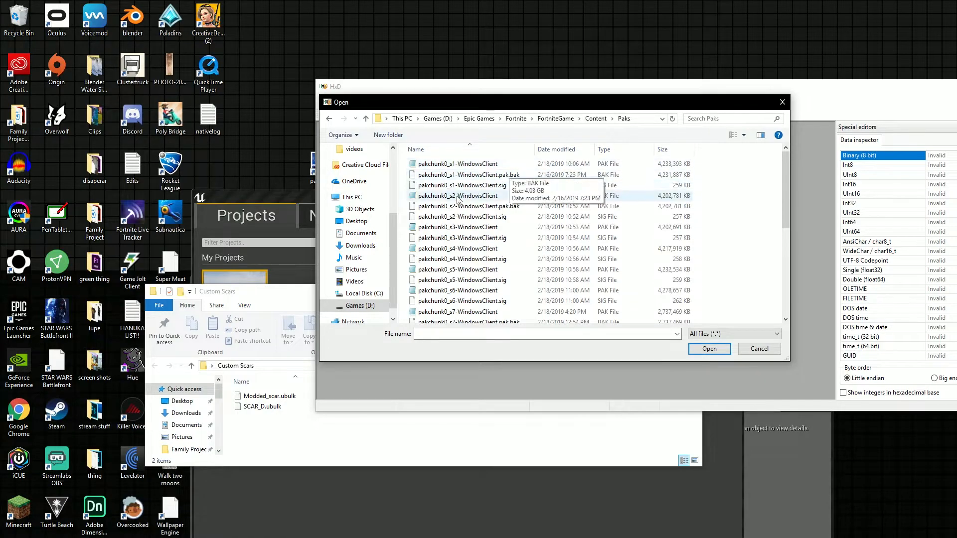
Open pakchunk0_s7-WindowsClient.pak in HxD, along with SCAR_D.ubulk and Modded_scar.ubulk from the Custom Scars folder
scroll(723, 254, down, 2)
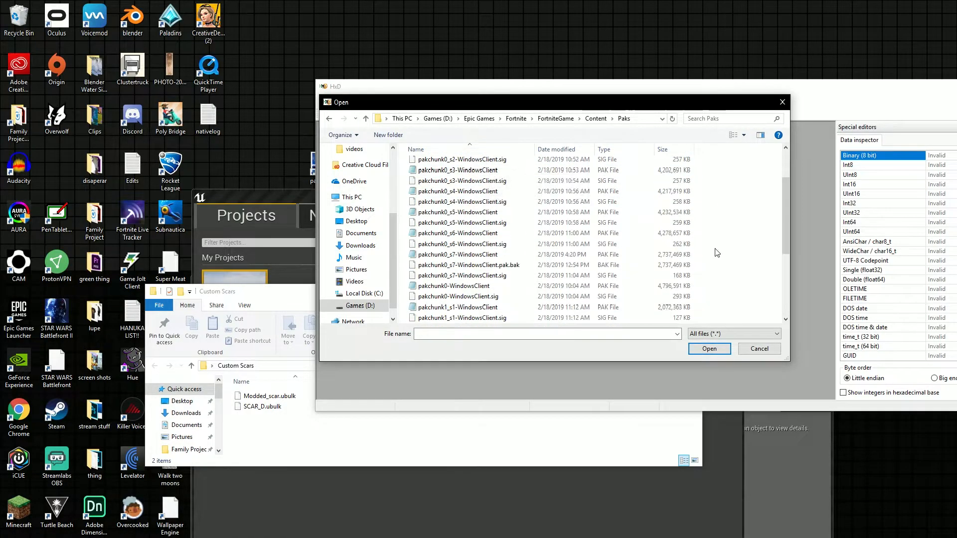
click(486, 257)
mouse_move(483, 255)
mouse_down()
mouse_move(494, 260)
mouse_move(484, 255)
mouse_up()
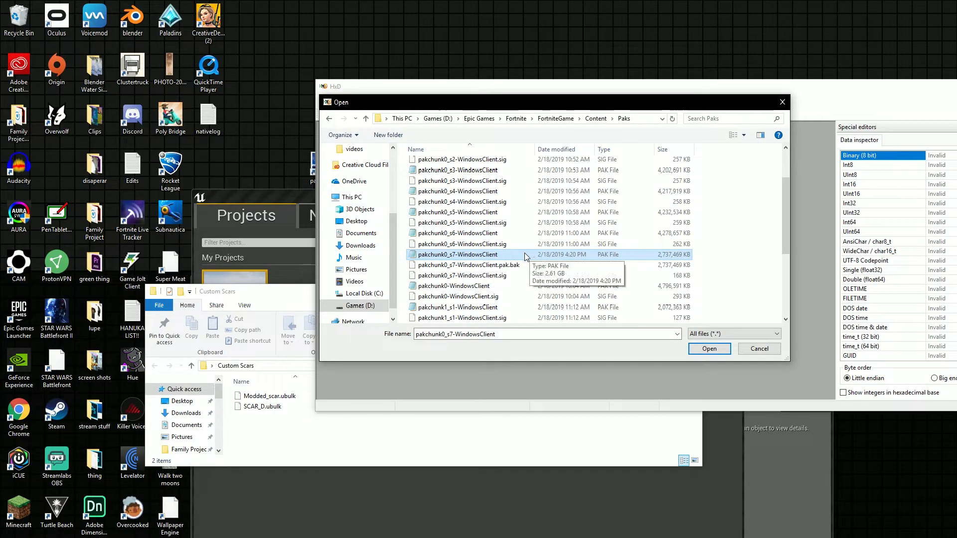
click(713, 349)
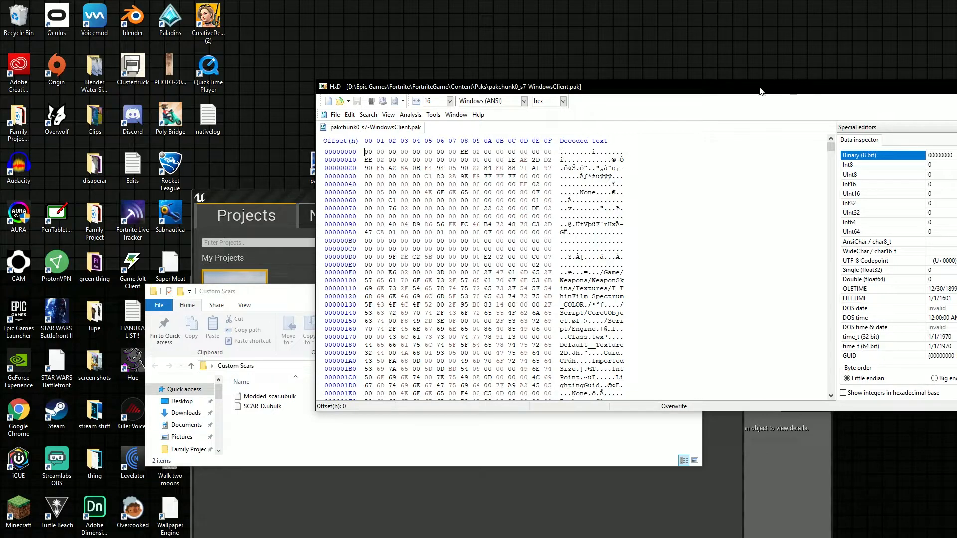
click(272, 424)
drag(272, 430, 473, 207)
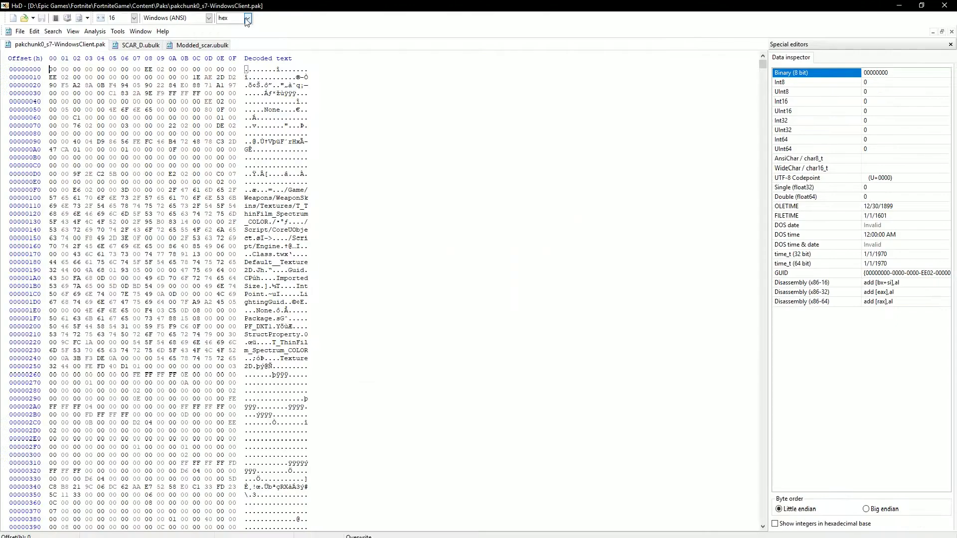
Set the offset base to dec for the pak file, Modded_scar.ubulk and SCAR_D.ubulk
click(251, 21)
click(224, 38)
click(212, 44)
click(239, 21)
click(224, 38)
click(144, 44)
click(241, 21)
click(222, 38)
click(194, 133)
Copy the first five rows of hex bytes, offsets 0 to 79, from SCAR_D.ubulk
click(52, 69)
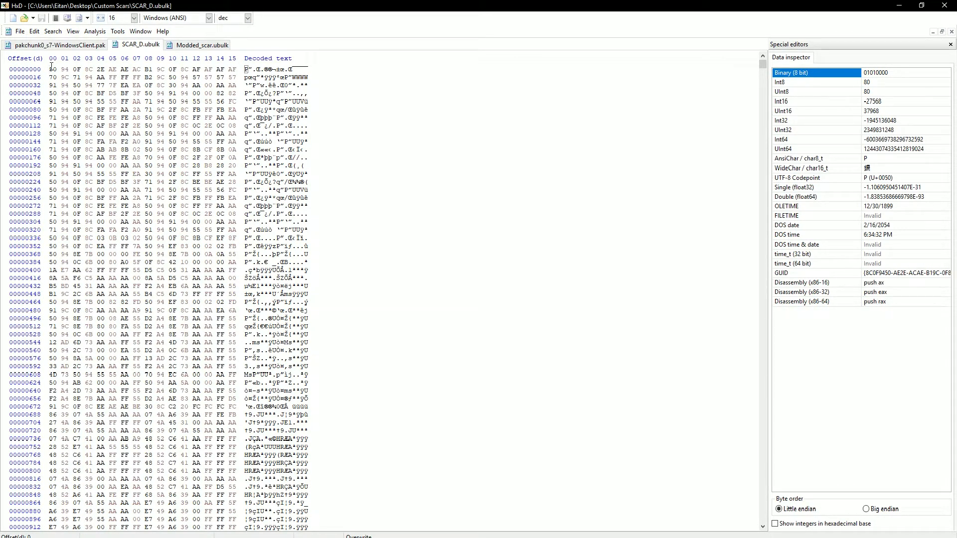
drag(52, 65, 238, 99)
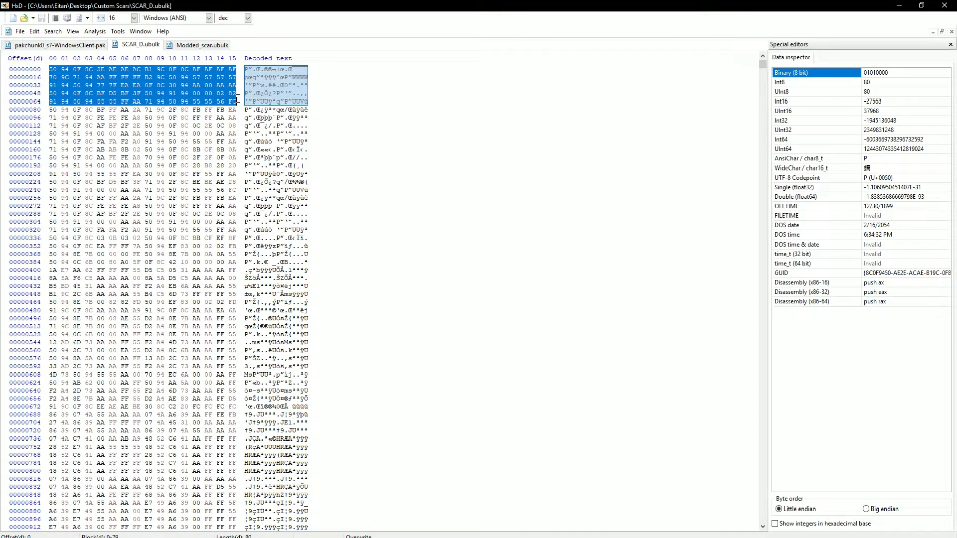
right_click(207, 85)
click(222, 111)
Search pakchunk0_s7-WindowsClient.pak in all directions for the copied hex values and place the cursor before the match's first byte
click(41, 45)
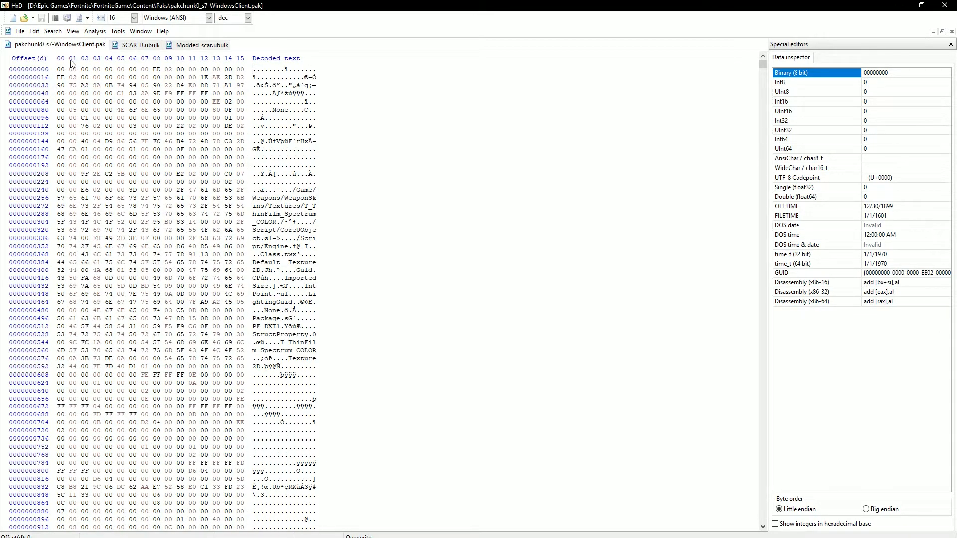
key(ctrl+f)
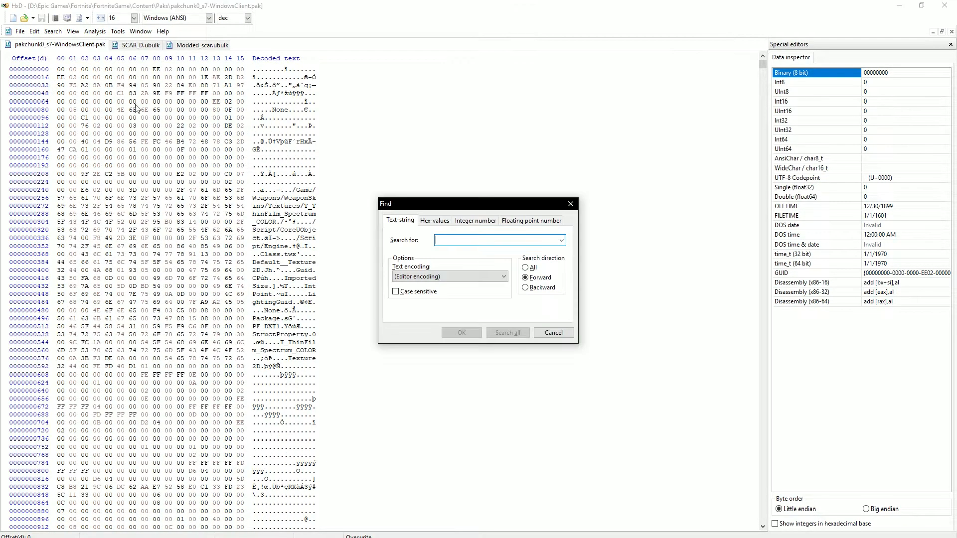
click(440, 222)
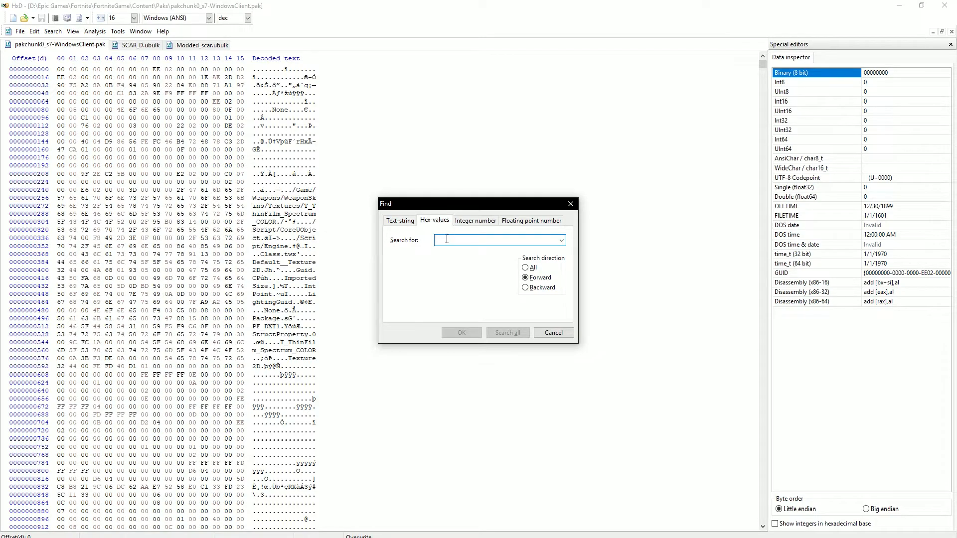
key(ctrl+v)
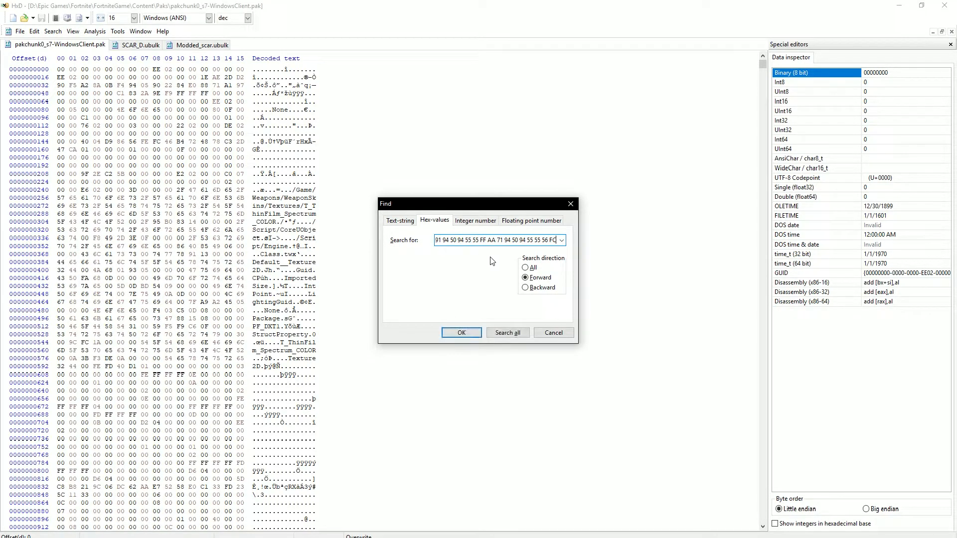
click(526, 268)
click(463, 334)
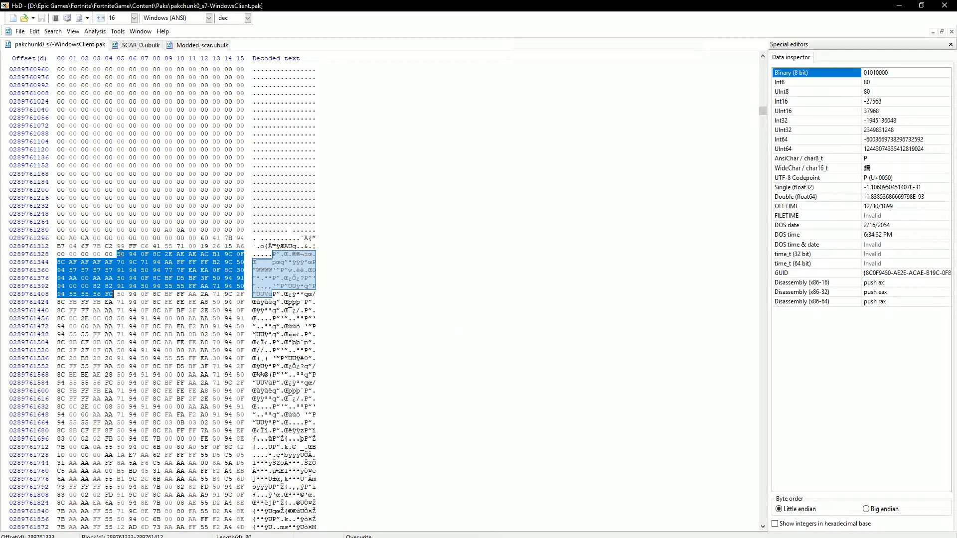
click(118, 251)
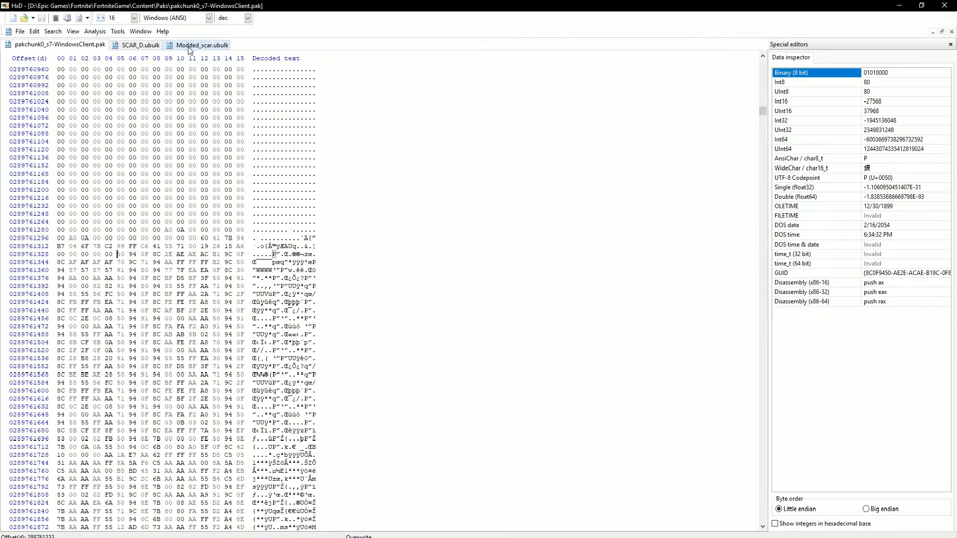
Select all bytes of SCAR_D.ubulk and copy the selected block's decimal length from the Select block dialog
click(144, 46)
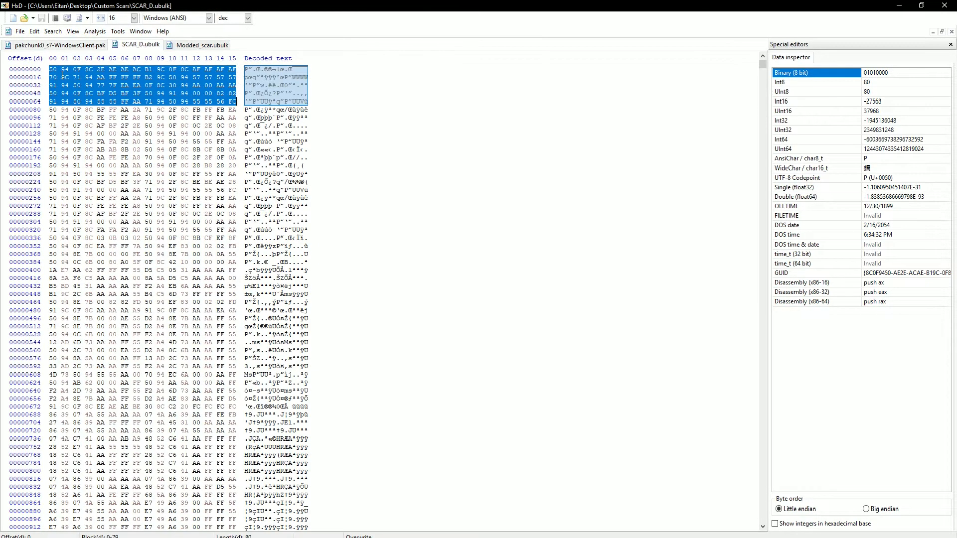
click(51, 65)
key(ctrl+a)
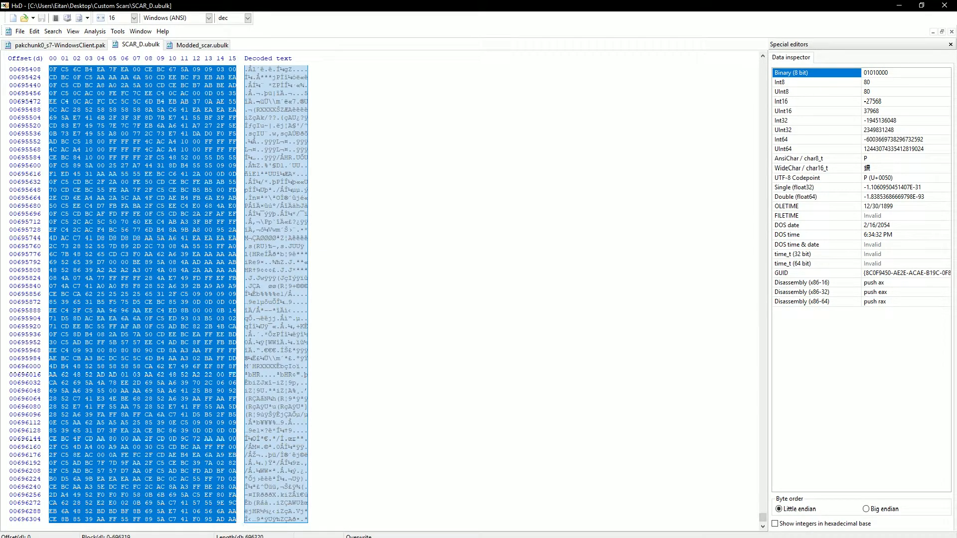
key(ctrl+e)
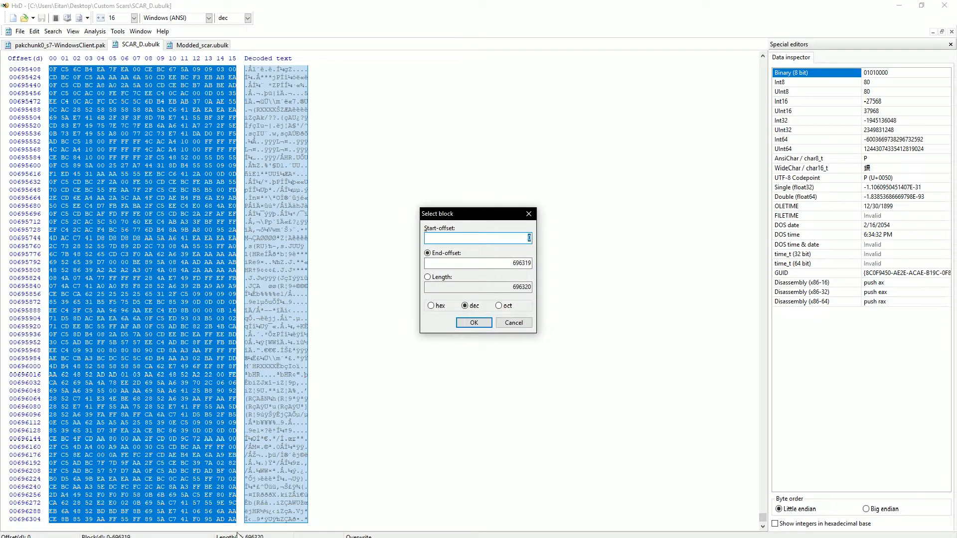
click(515, 288)
mouse_move(513, 288)
mouse_down()
mouse_move(534, 291)
mouse_move(520, 289)
mouse_up()
click(530, 289)
right_click(516, 287)
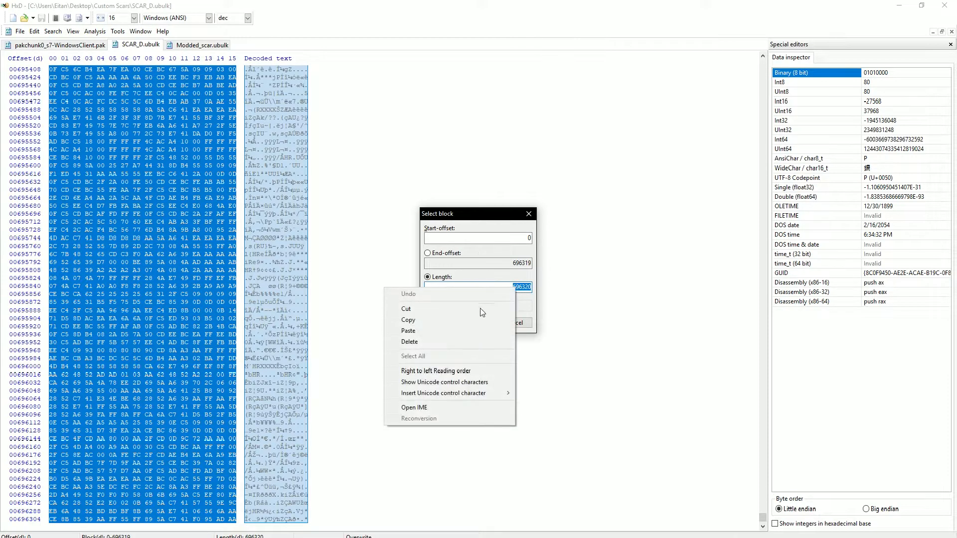
click(452, 318)
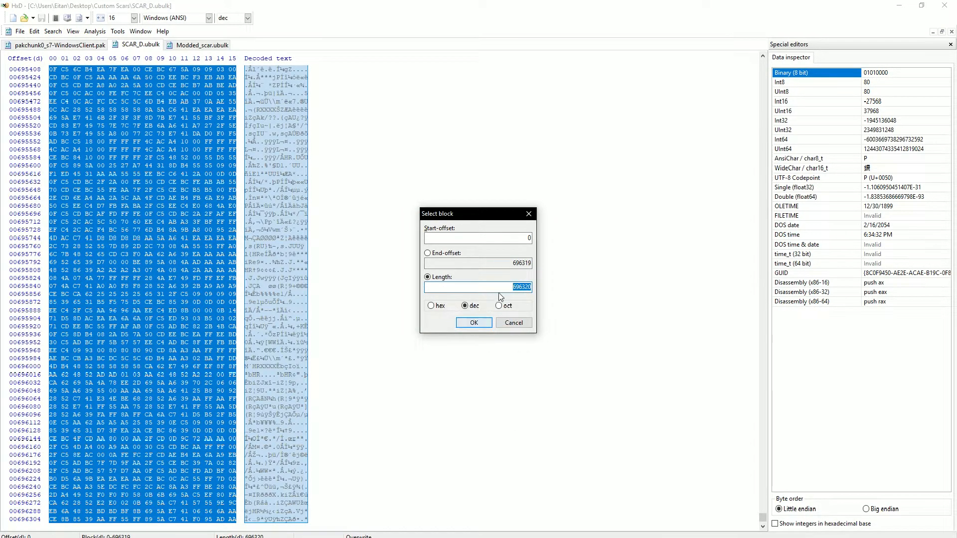
click(471, 324)
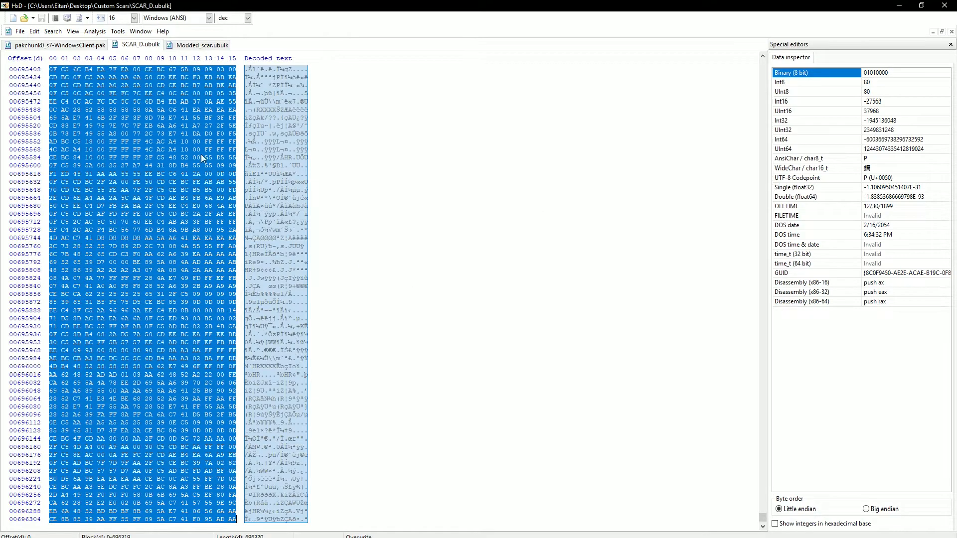
Select a 696320-byte block (decimal) in pakchunk0_s7-WindowsClient.pak, starting at the cursor offset of the found match
click(66, 47)
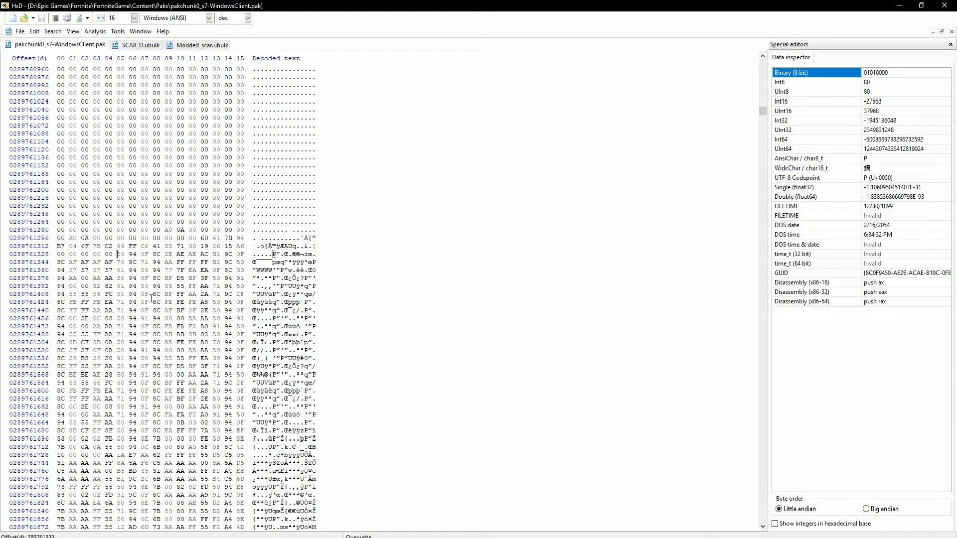
key(ctrl+e)
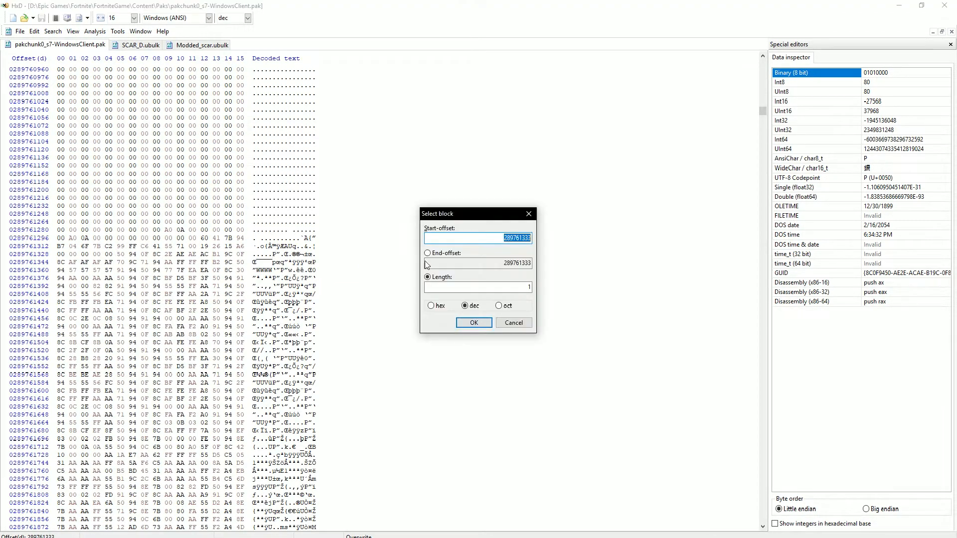
click(527, 287)
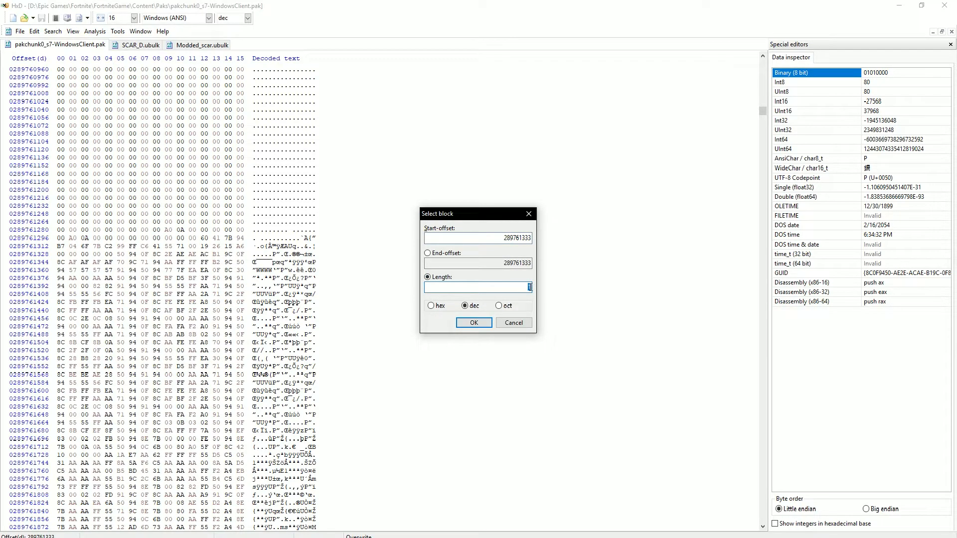
key(ctrl+v)
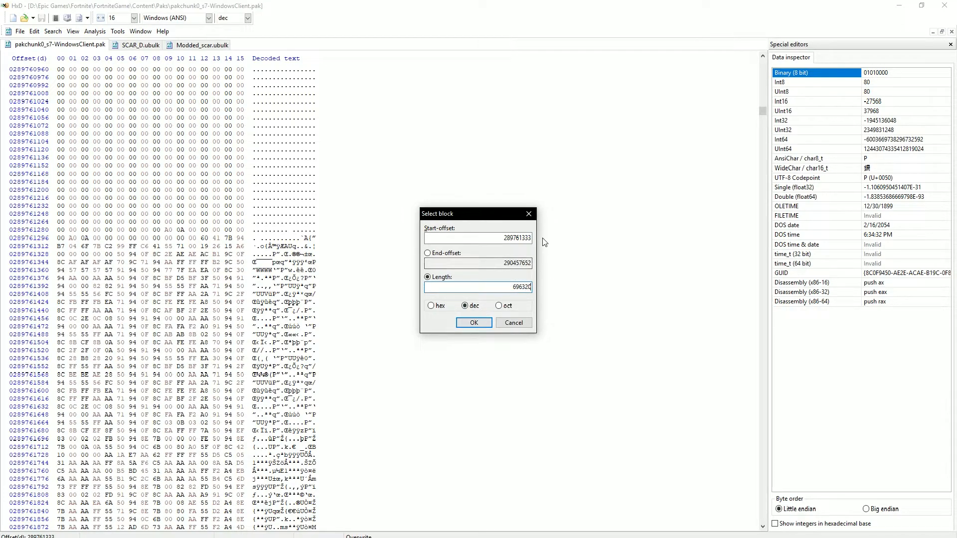
click(474, 323)
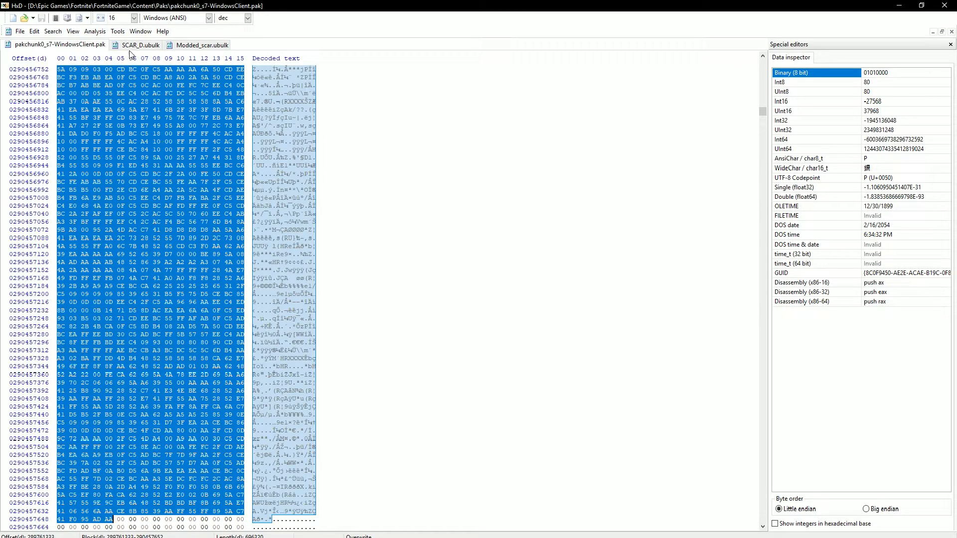
Select and copy all bytes of Modded_scar.ubulk
click(194, 46)
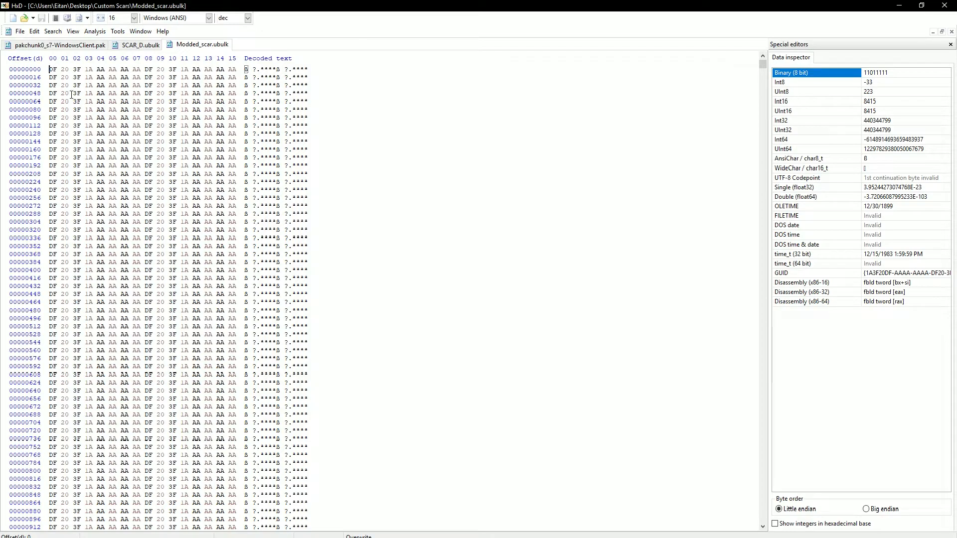
key(ctrl+a)
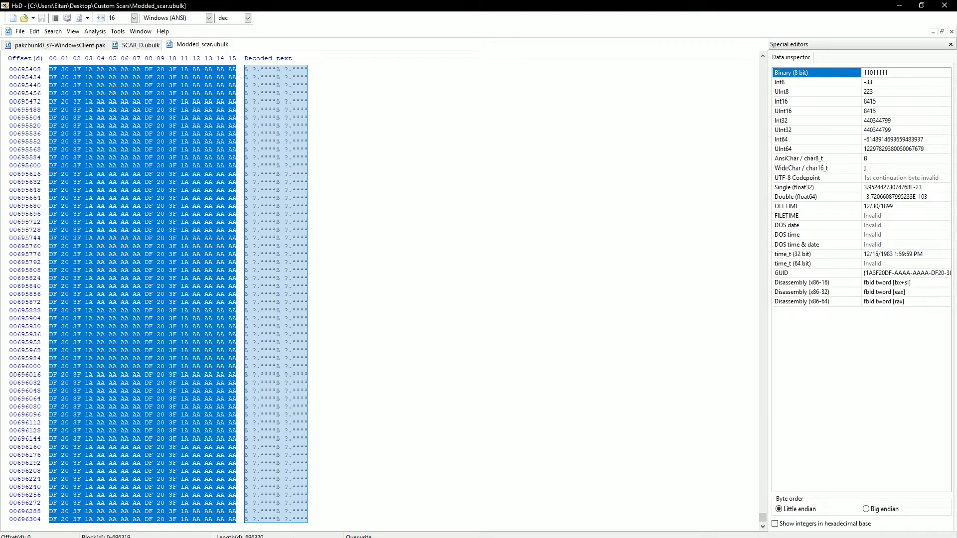
right_click(150, 124)
click(168, 152)
Overwrite the selected block in pakchunk0_s7-WindowsClient.pak with the copied bytes using paste write, and save the pak file
click(27, 46)
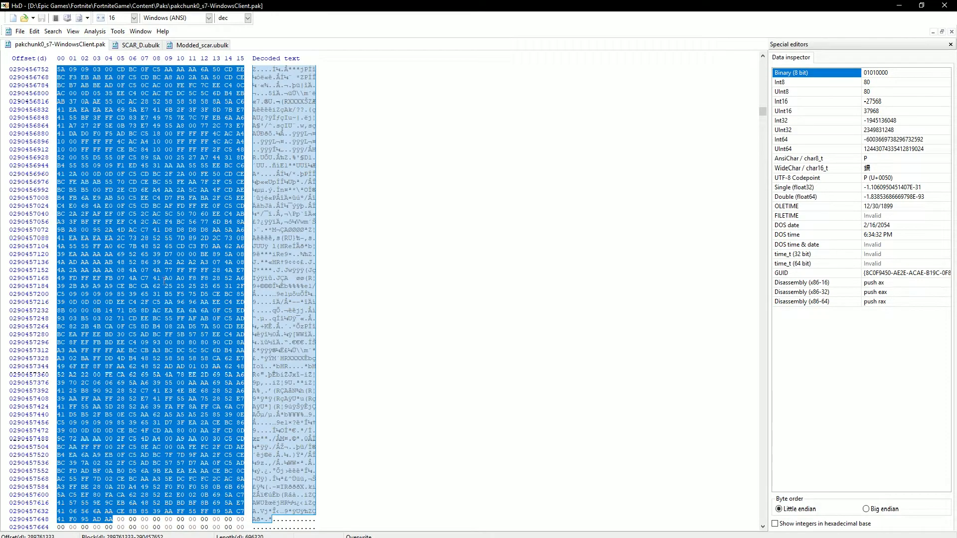
key(ctrl+b)
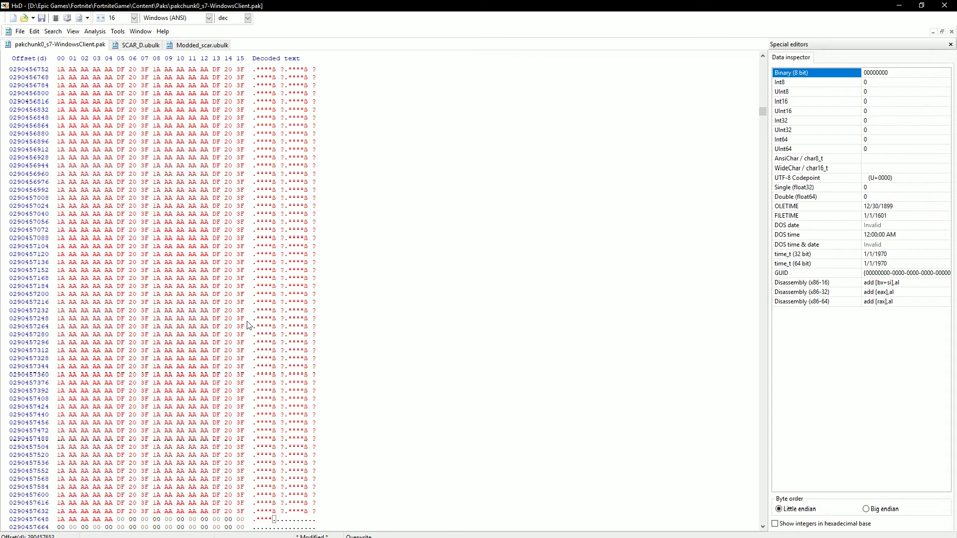
scroll(248, 325, down, 4)
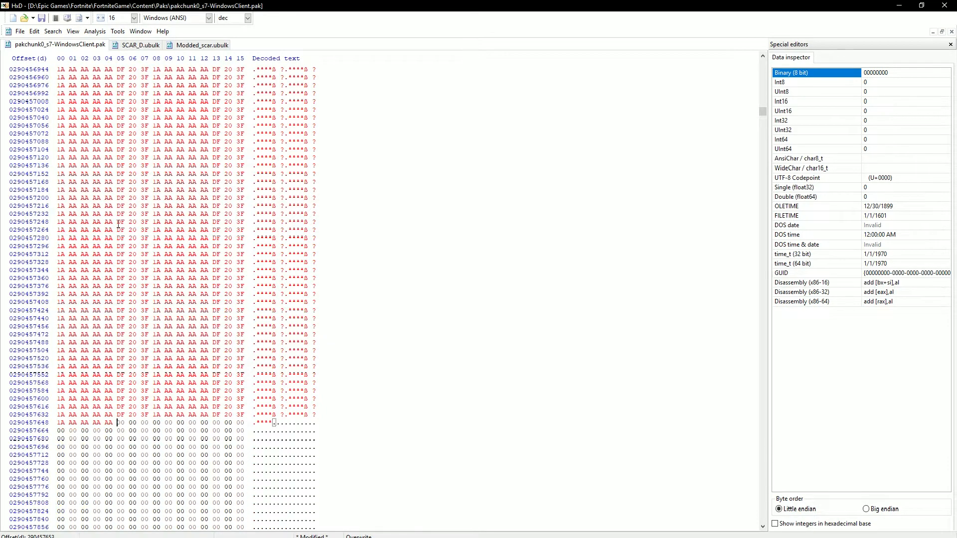
click(42, 20)
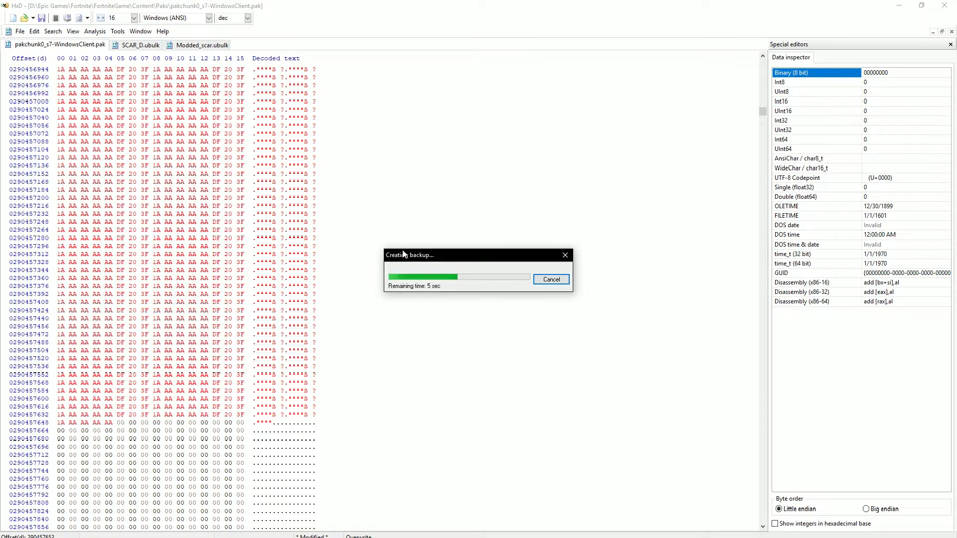
drag(410, 255, 387, 248)
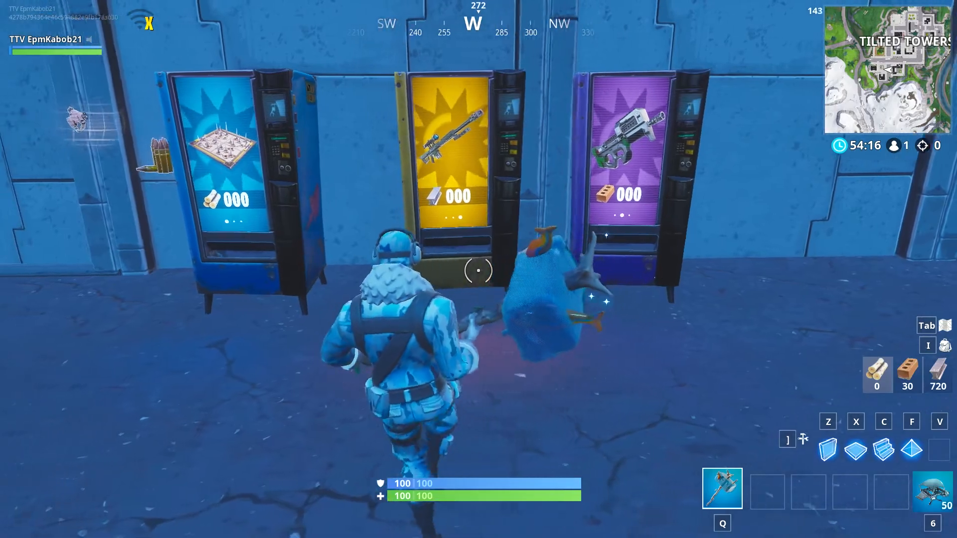
key(w)
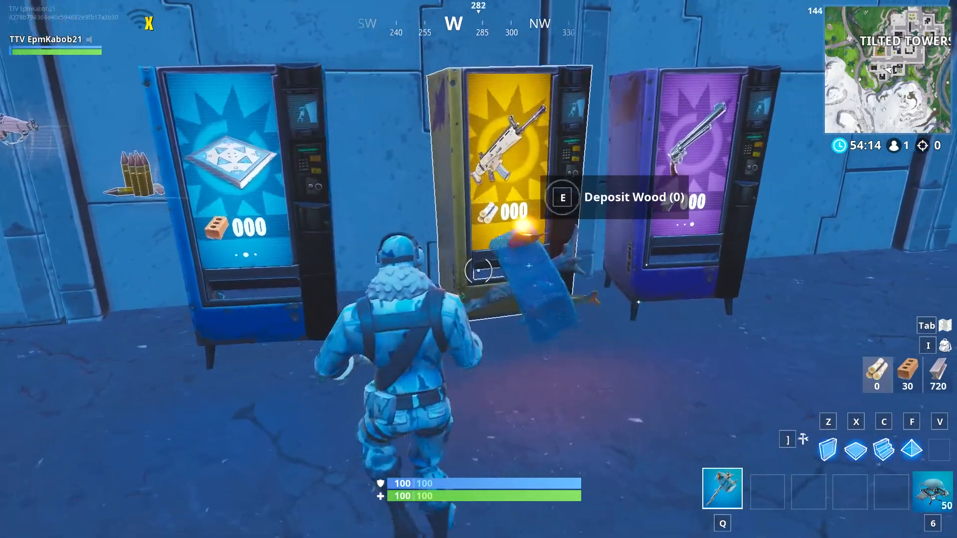
key(d)
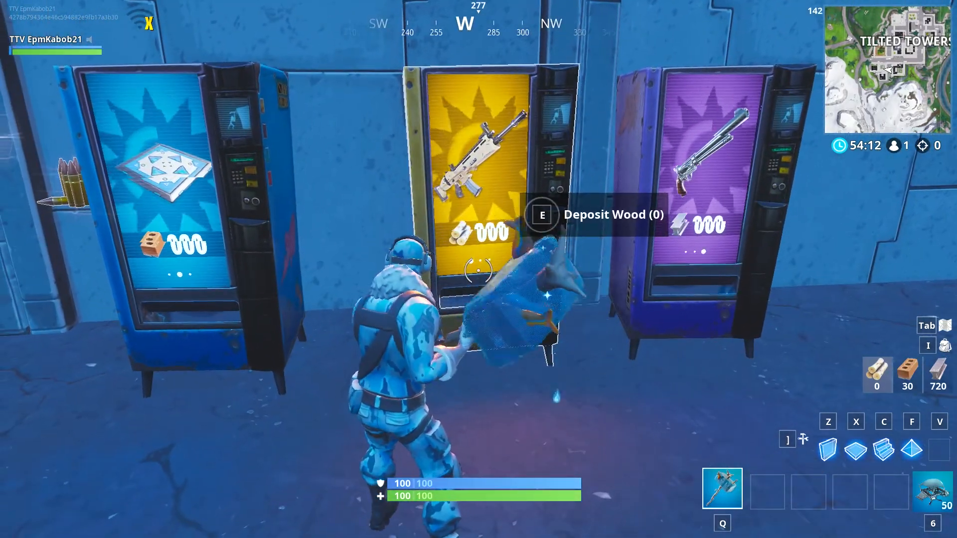
key(w)
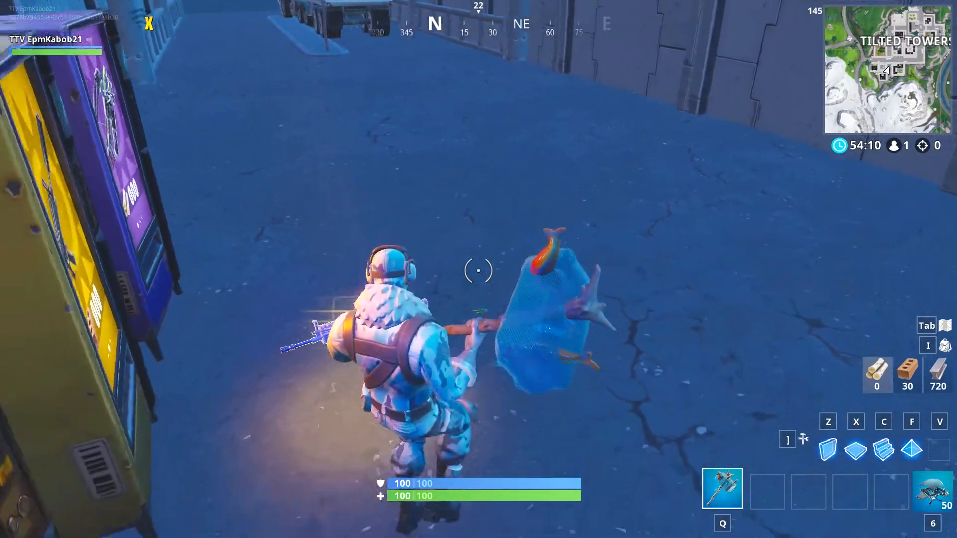
key(e)
key(w)
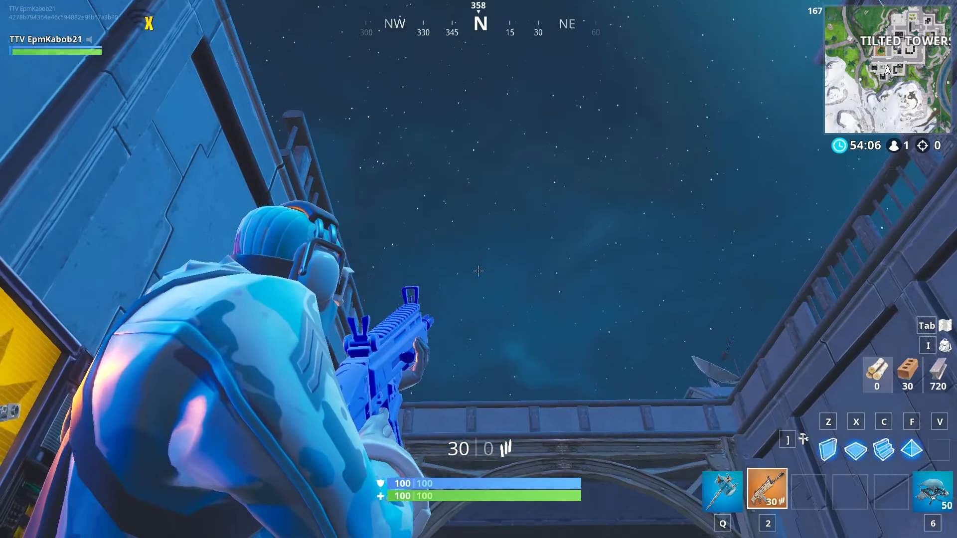
key(s)
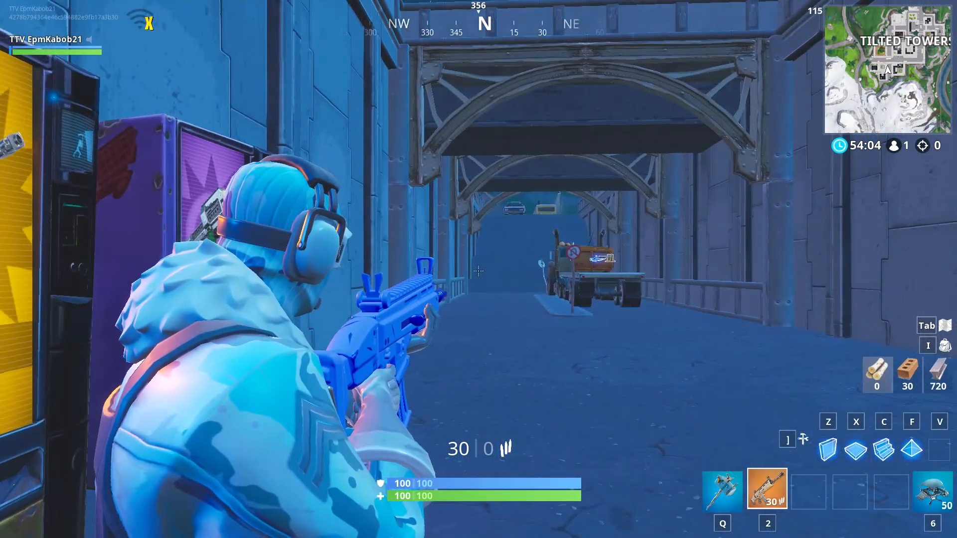
key(d)
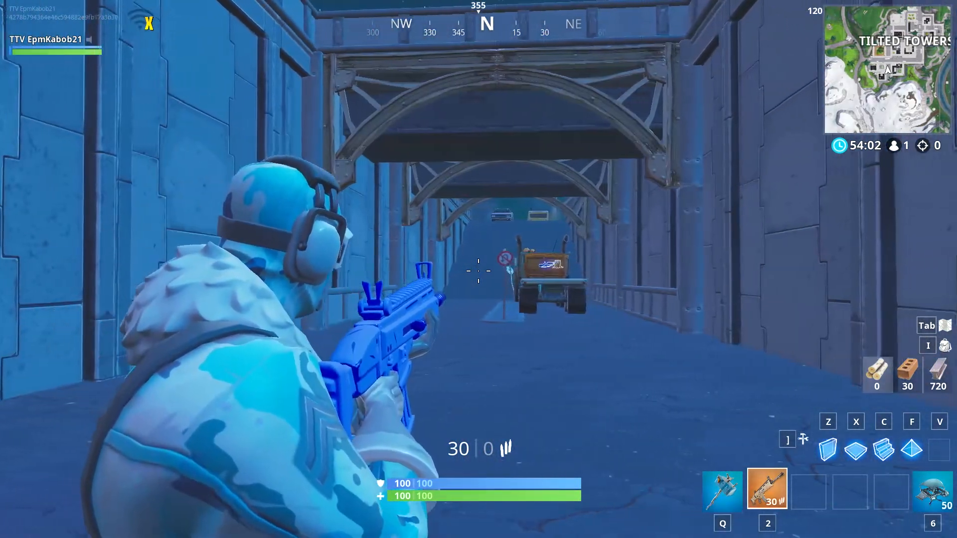
key(w)
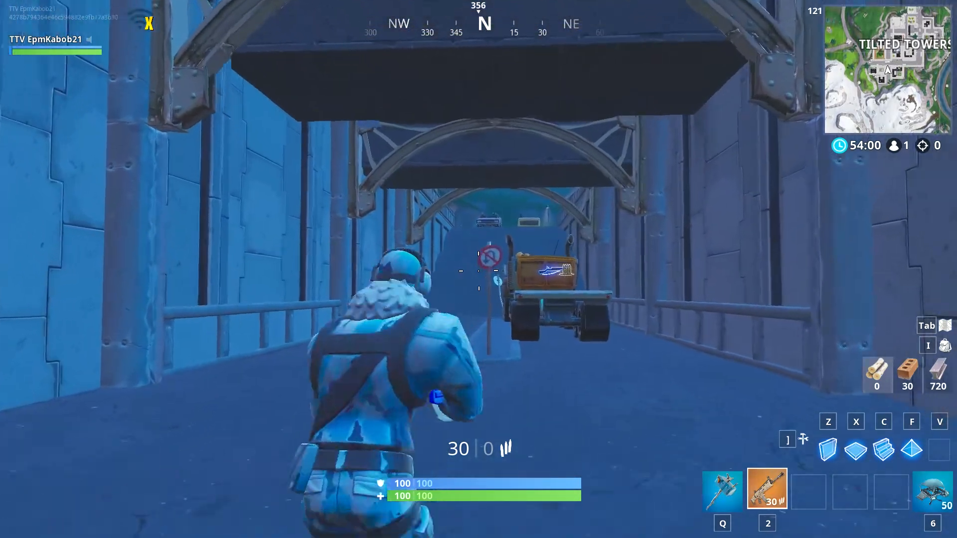
right_click(479, 271)
key(w)
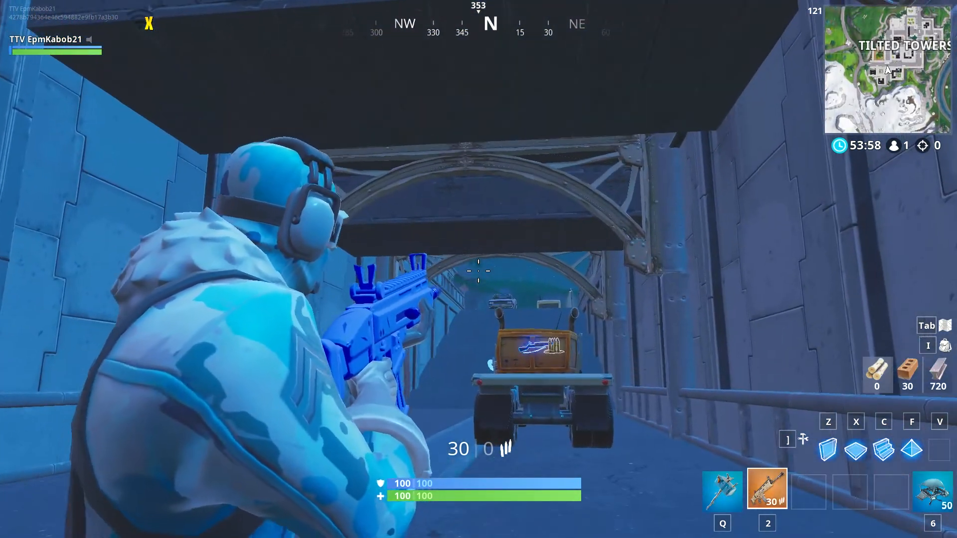
click(478, 271)
key(w)
key(r)
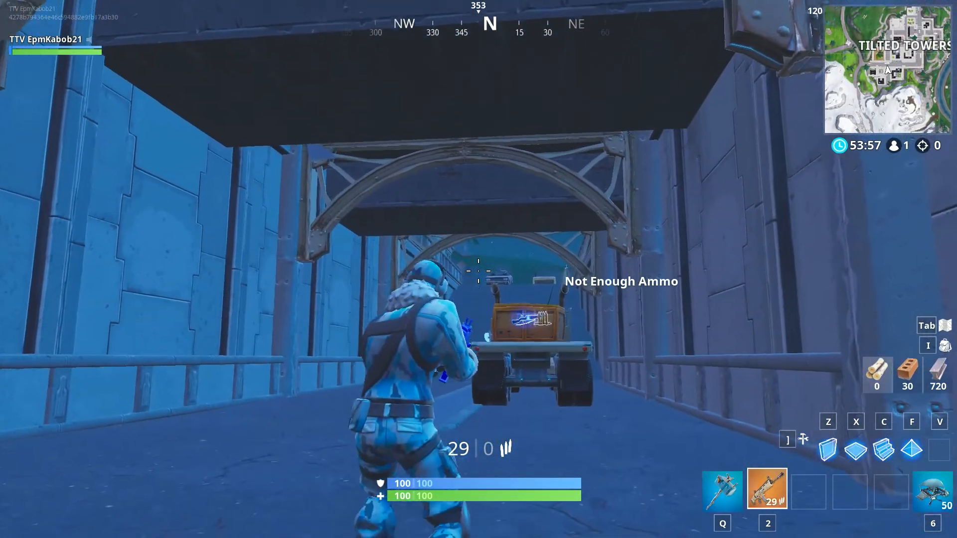
key(w)
key(space)
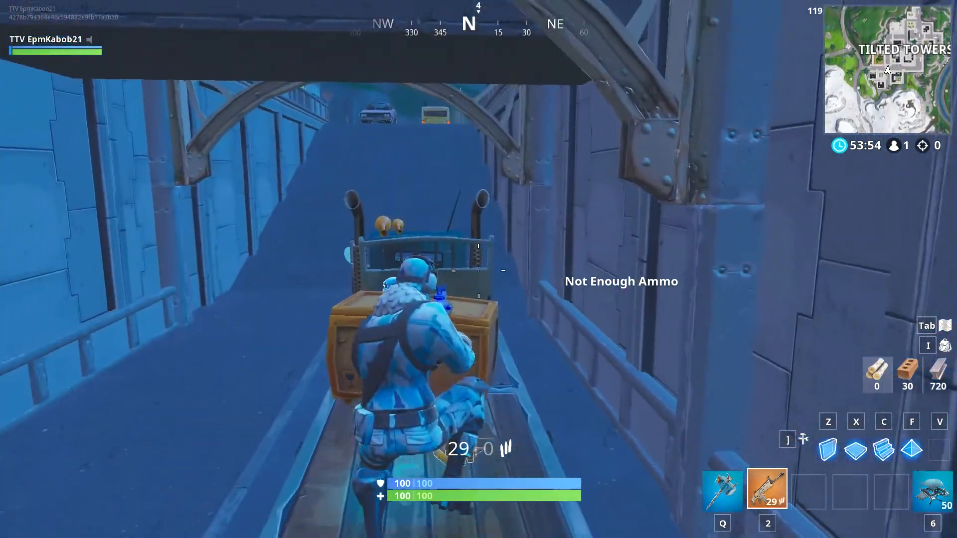
key(q)
click(479, 271)
key(w)
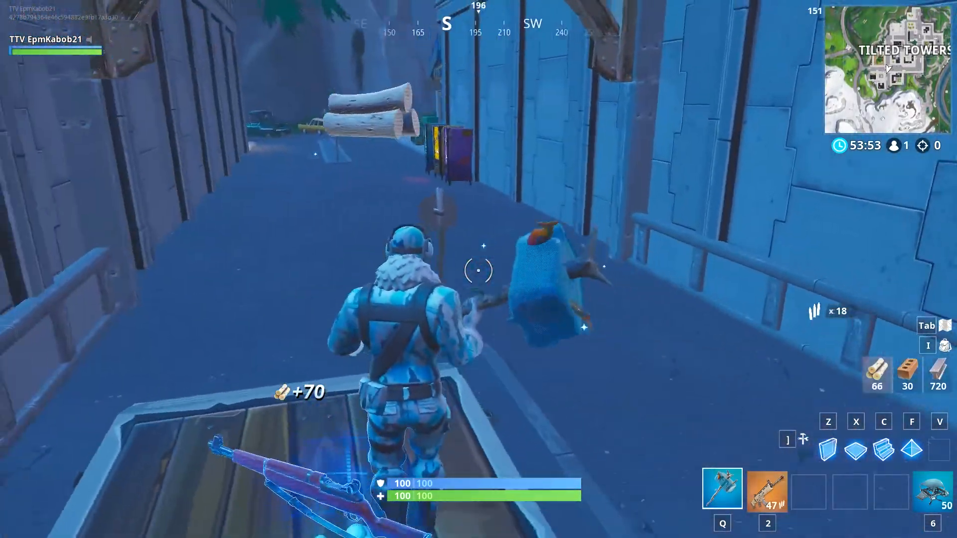
key(2)
key(w)
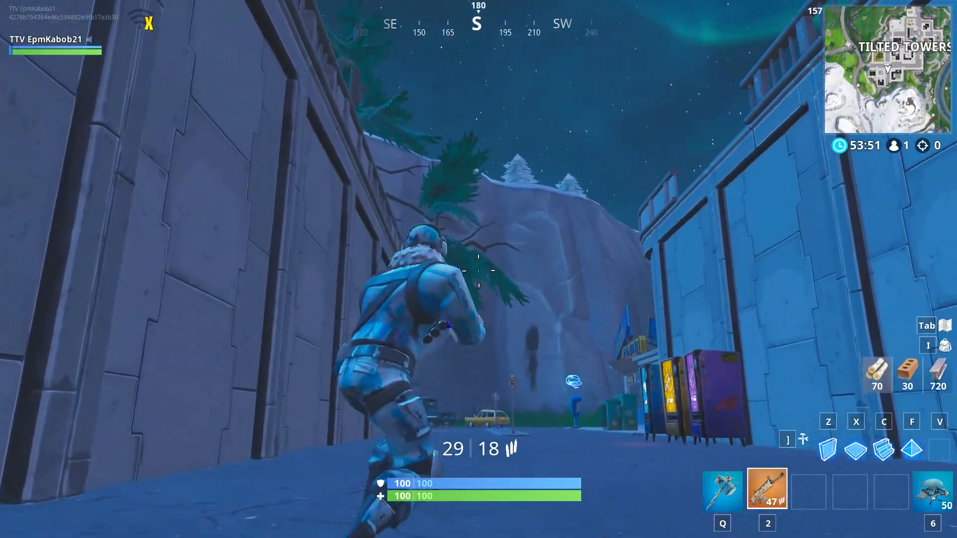
key(q)
key(2)
key(i)
key(Escape)
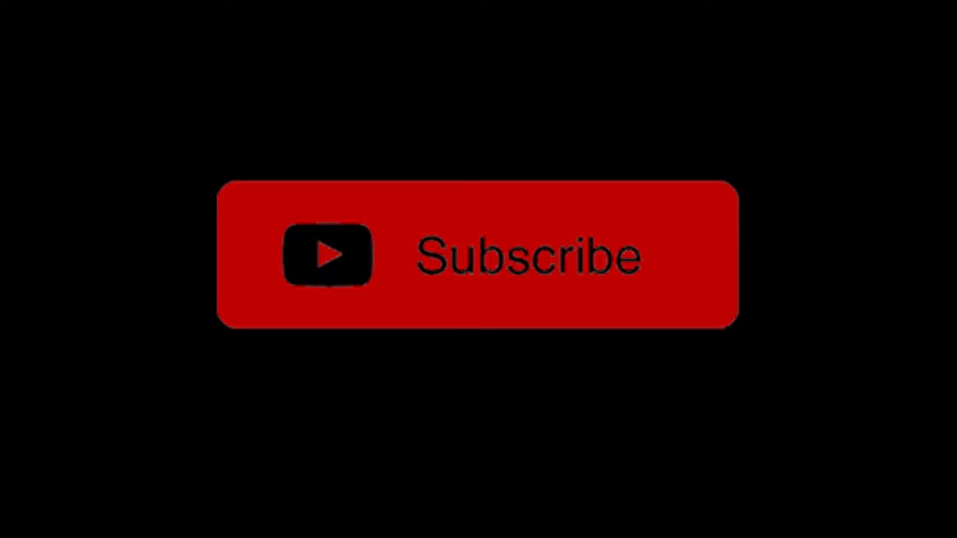